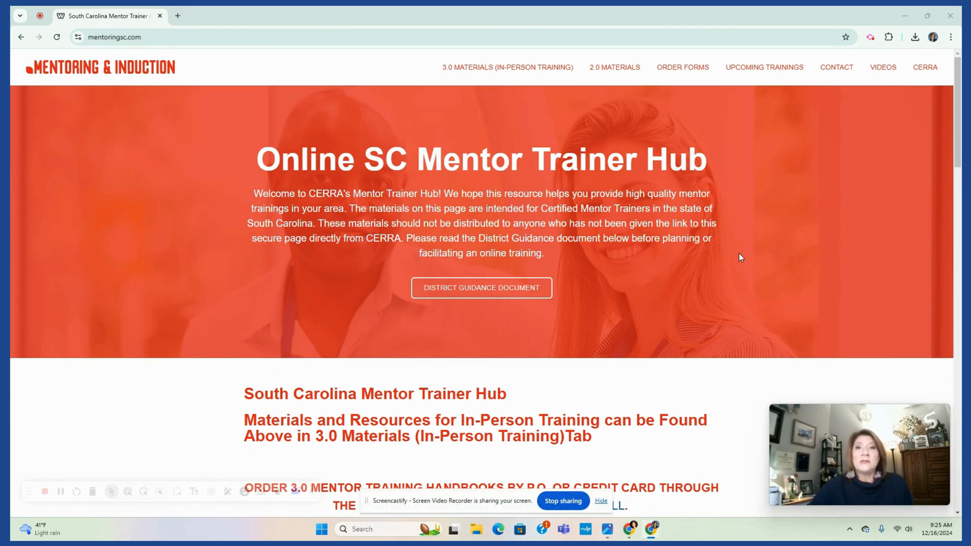
{"action": "left_click_drag", "start_coordinate": [152, 37], "coordinate": [82, 39]}
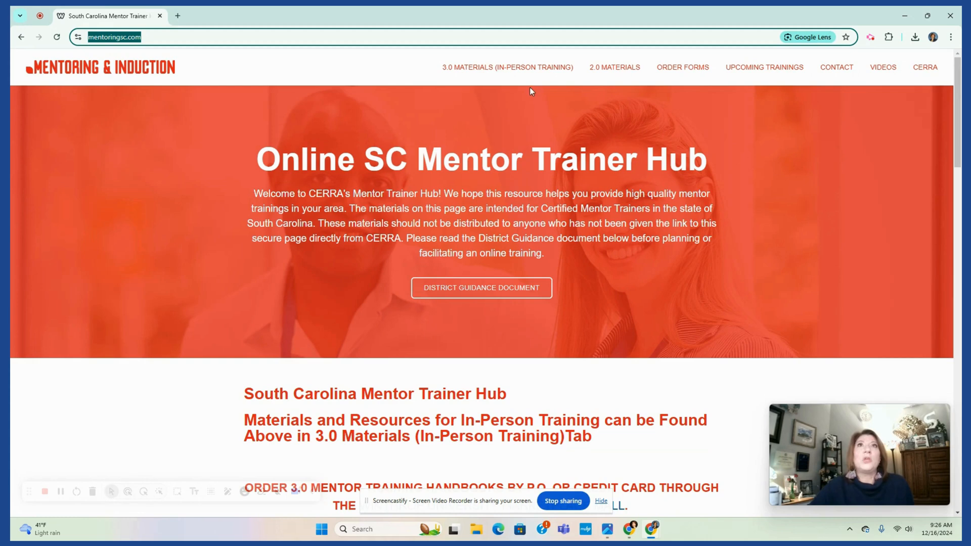
{"action": "left_click", "coordinate": [507, 63]}
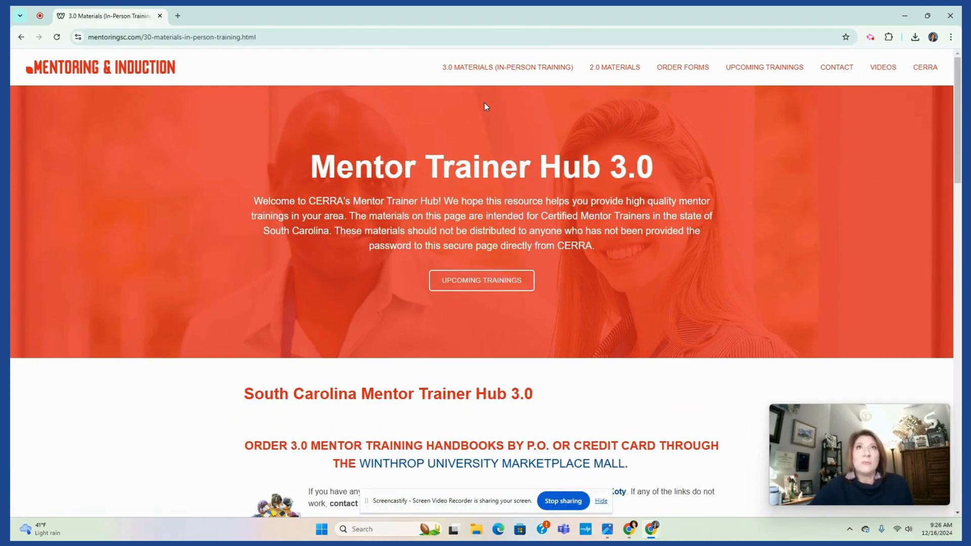
{"action": "left_click", "coordinate": [118, 71]}
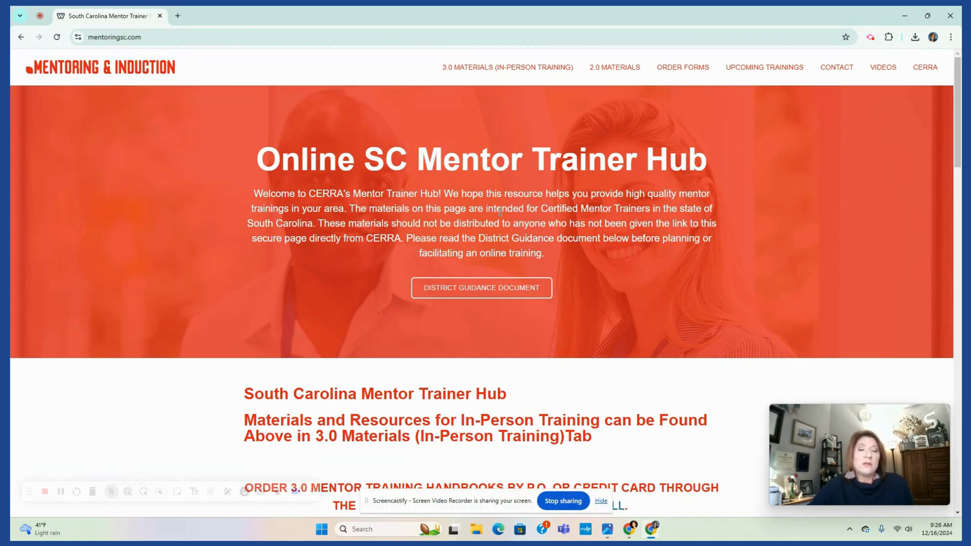
Review the Online SC Mentor Training Materials section on the hub's home page and return to the page header
{"action": "scroll", "coordinate": [508, 214], "scroll_direction": "down", "scroll_amount": 3}
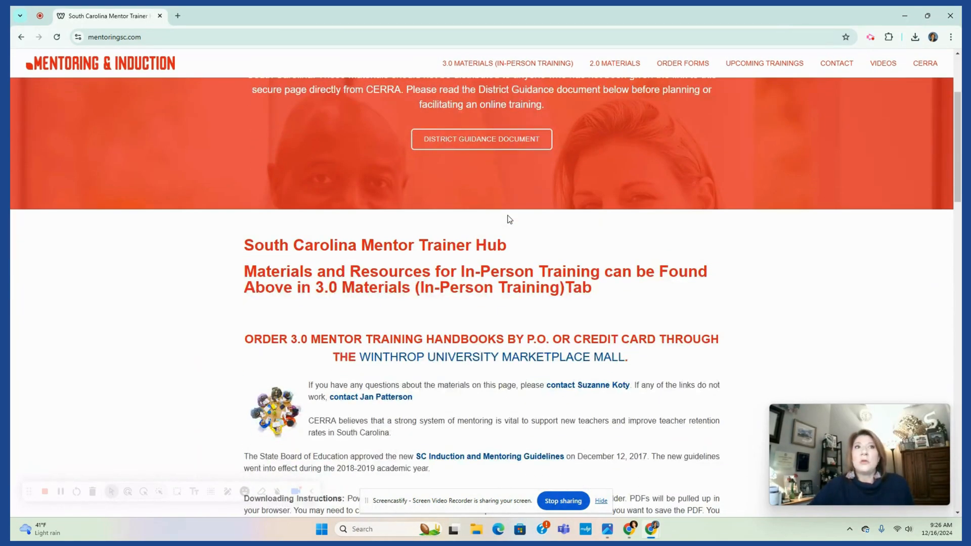
{"action": "scroll", "coordinate": [508, 216], "scroll_direction": "down", "scroll_amount": 9}
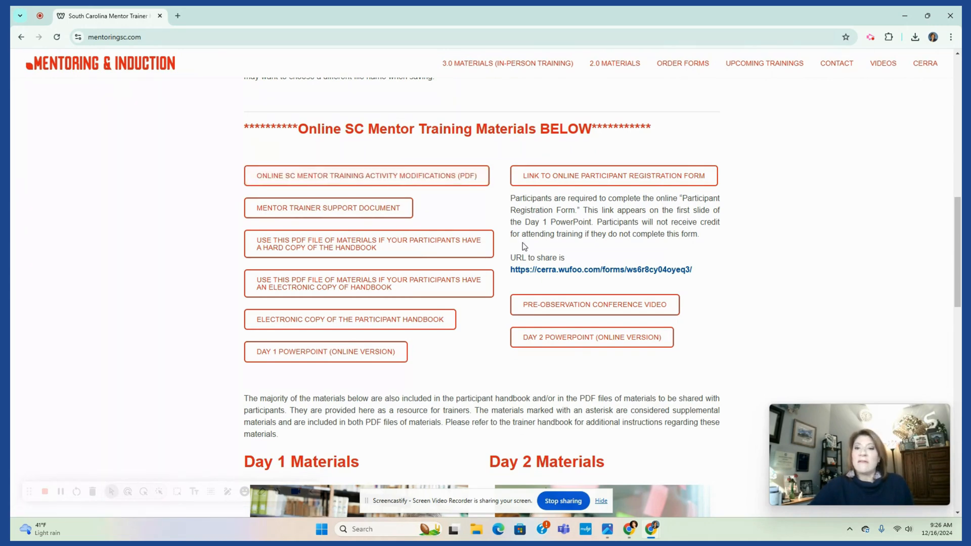
{"action": "scroll", "coordinate": [543, 231], "scroll_direction": "up", "scroll_amount": 1}
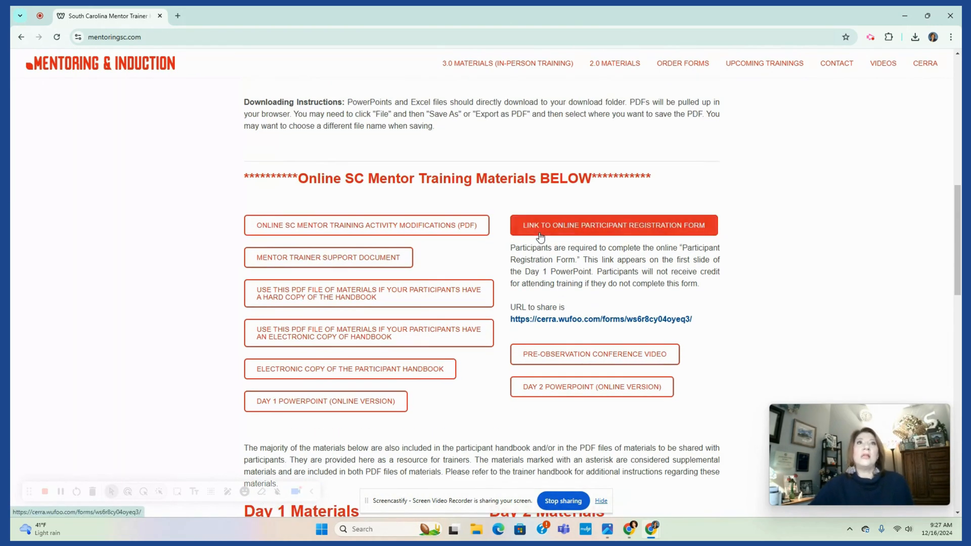
{"action": "scroll", "coordinate": [540, 232], "scroll_direction": "up", "scroll_amount": 10}
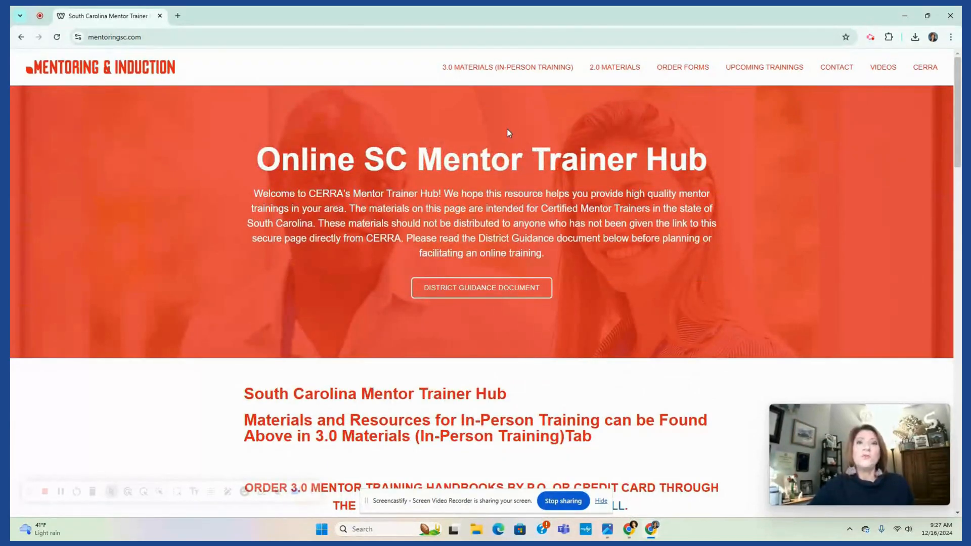
Open the 3.0 Materials (In-Person Training) page and find the Day 1 and Day 2 Materials lists
{"action": "left_click", "coordinate": [483, 71]}
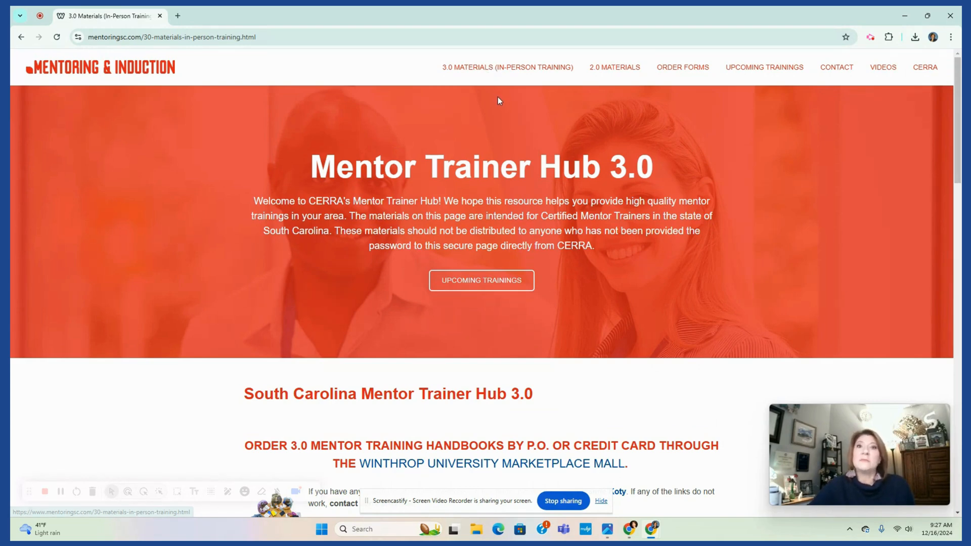
{"action": "scroll", "coordinate": [507, 198], "scroll_direction": "down", "scroll_amount": 4}
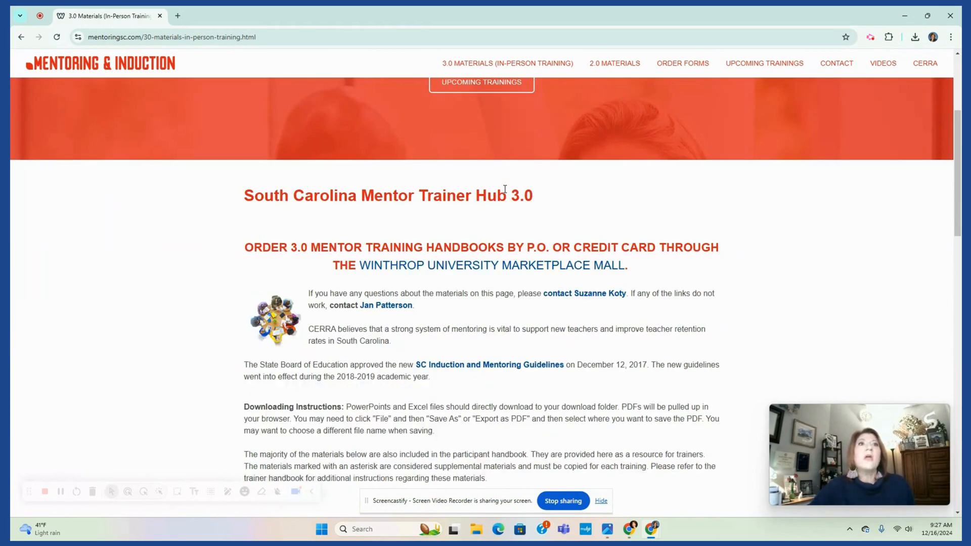
{"action": "scroll", "coordinate": [505, 189], "scroll_direction": "down", "scroll_amount": 4}
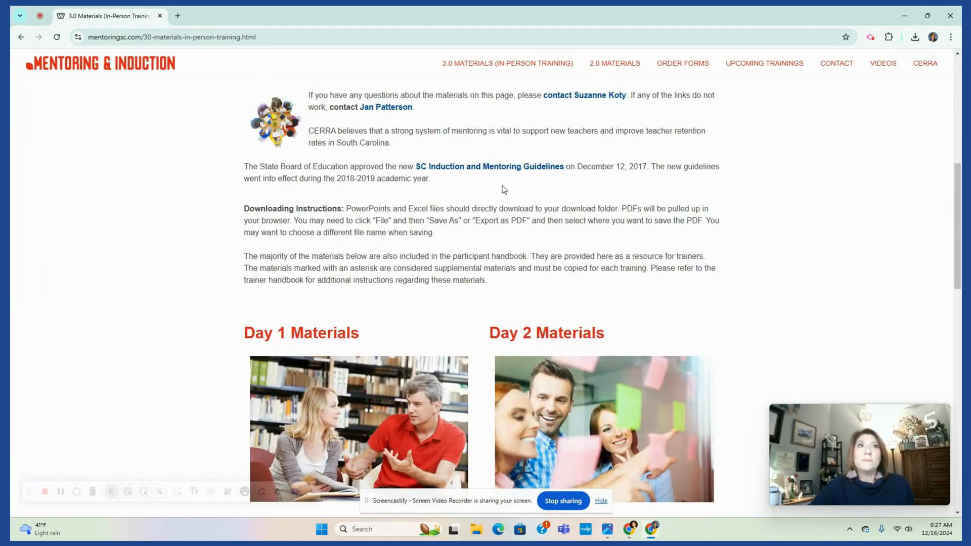
{"action": "scroll", "coordinate": [504, 189], "scroll_direction": "down", "scroll_amount": 3}
{"action": "scroll", "coordinate": [501, 187], "scroll_direction": "down", "scroll_amount": 1}
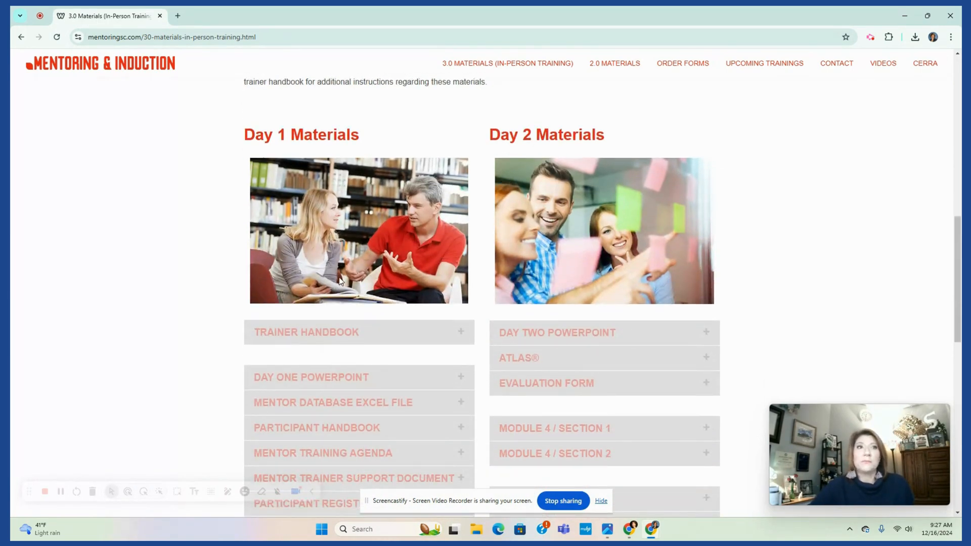
Open the Trainer Handbook PDF from the Day 1 Materials, skim its opening pages and close it
{"action": "scroll", "coordinate": [423, 234], "scroll_direction": "down", "scroll_amount": 2}
{"action": "left_click", "coordinate": [423, 234]}
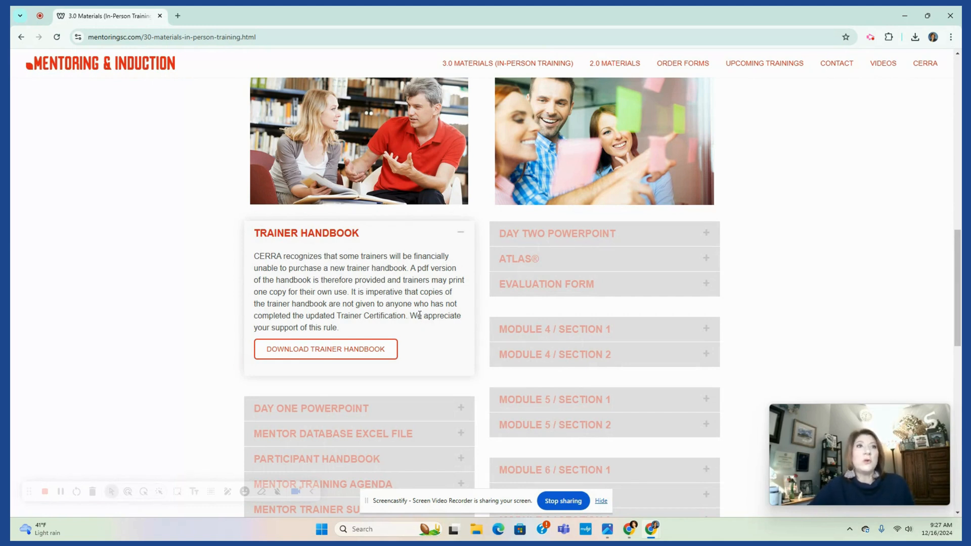
{"action": "left_click", "coordinate": [375, 355]}
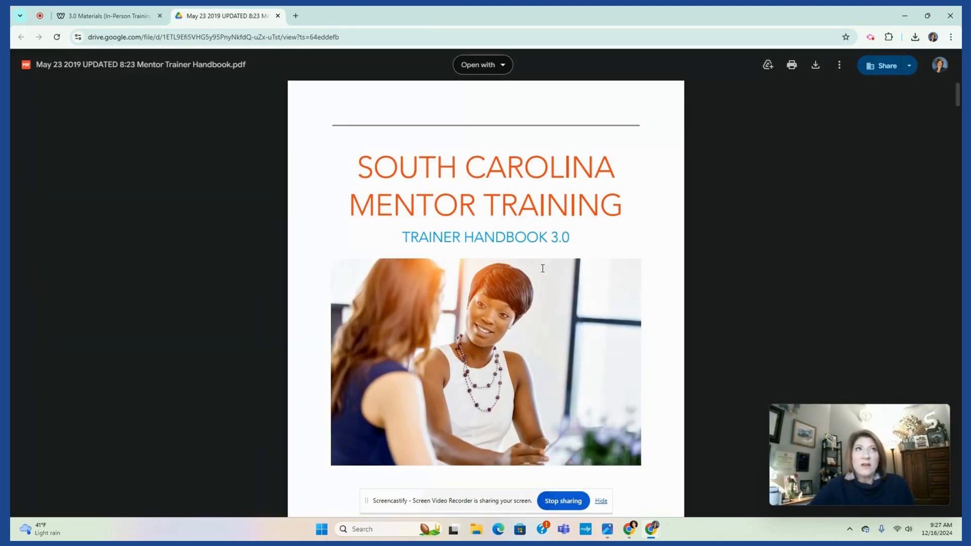
{"action": "scroll", "coordinate": [482, 204], "scroll_direction": "down", "scroll_amount": 10}
{"action": "scroll", "coordinate": [486, 210], "scroll_direction": "up", "scroll_amount": 5}
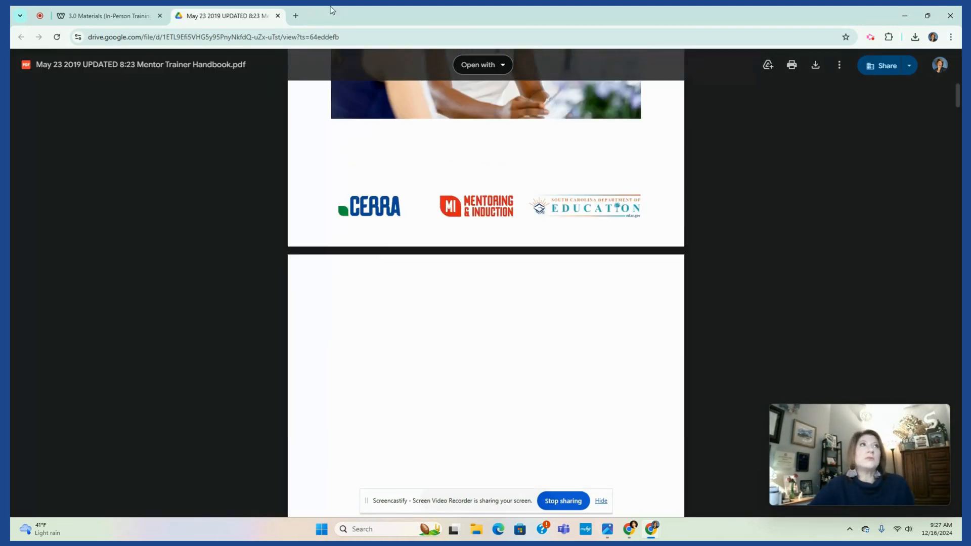
{"action": "left_click", "coordinate": [277, 16]}
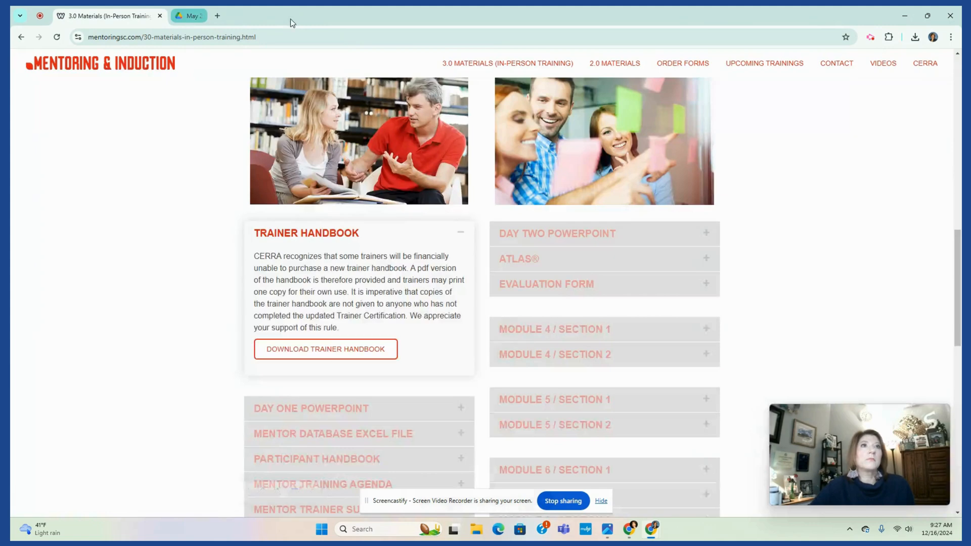
View the Day One PowerPoint entry's details and expand the Mentor Database Excel File entry
{"action": "scroll", "coordinate": [448, 364], "scroll_direction": "down", "scroll_amount": 2}
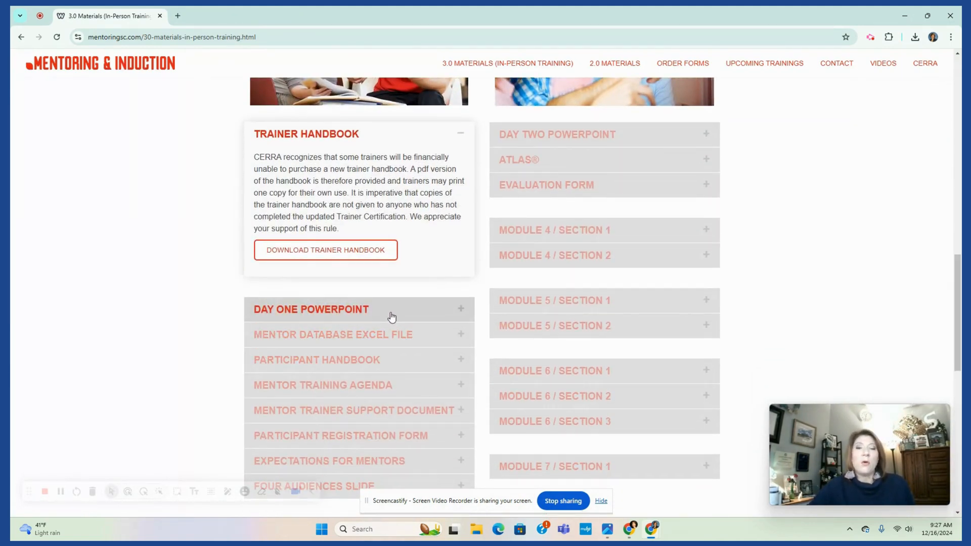
{"action": "left_click", "coordinate": [391, 311]}
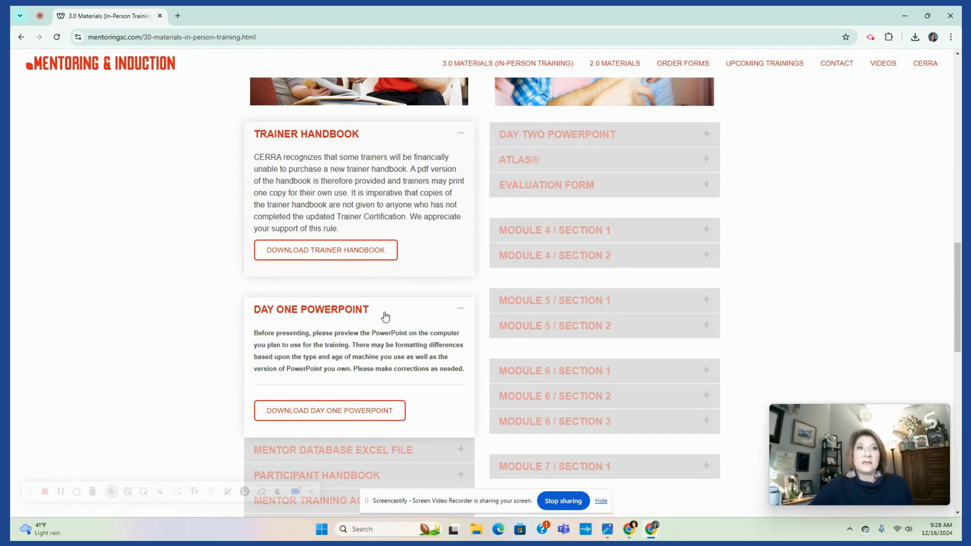
{"action": "scroll", "coordinate": [383, 317], "scroll_direction": "down", "scroll_amount": 3}
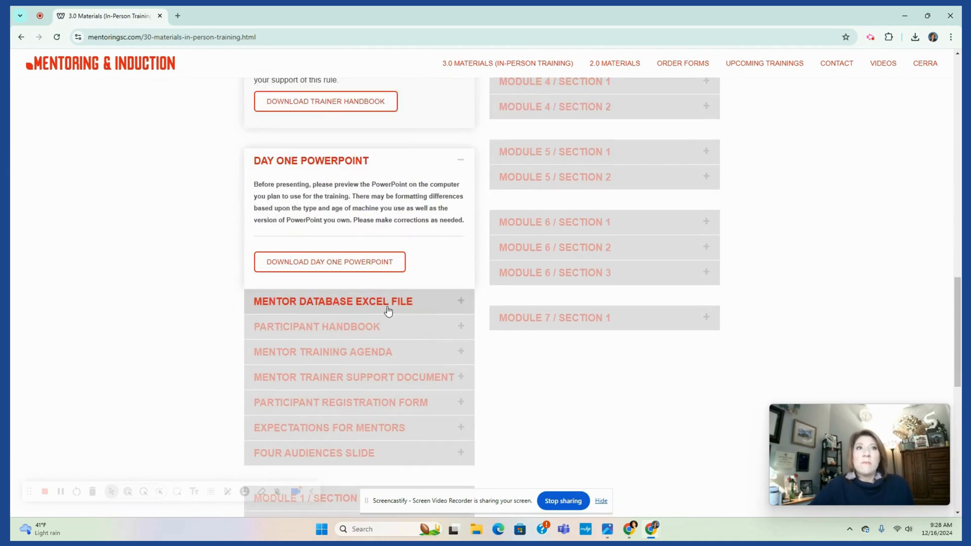
{"action": "left_click", "coordinate": [385, 310]}
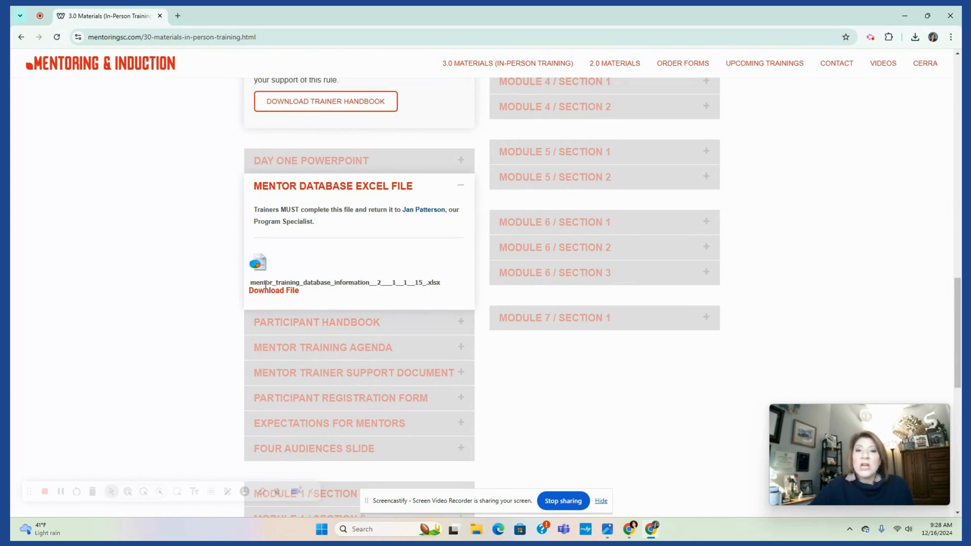
Download the mentor training database Excel file, open it with editing enabled to view its columns, and close it
{"action": "left_click", "coordinate": [273, 291]}
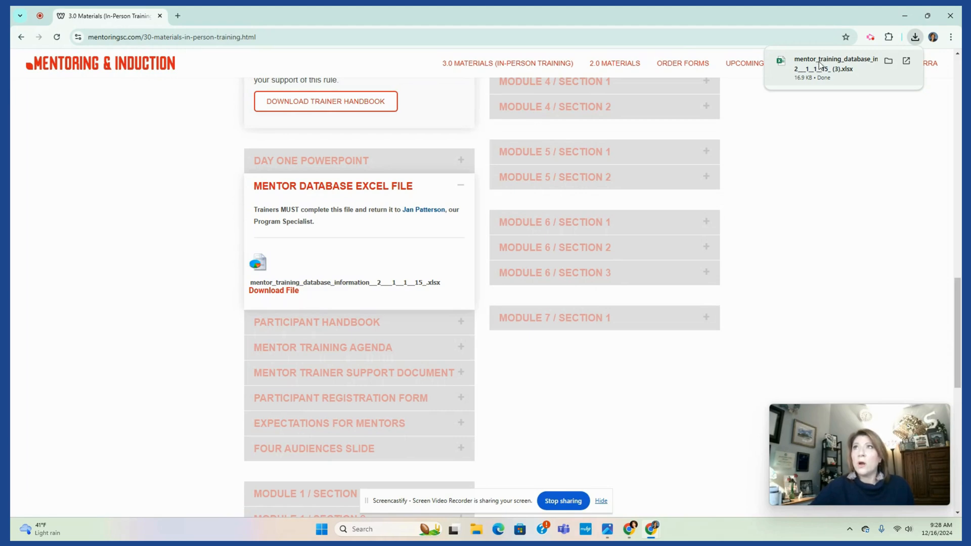
{"action": "left_click", "coordinate": [820, 65]}
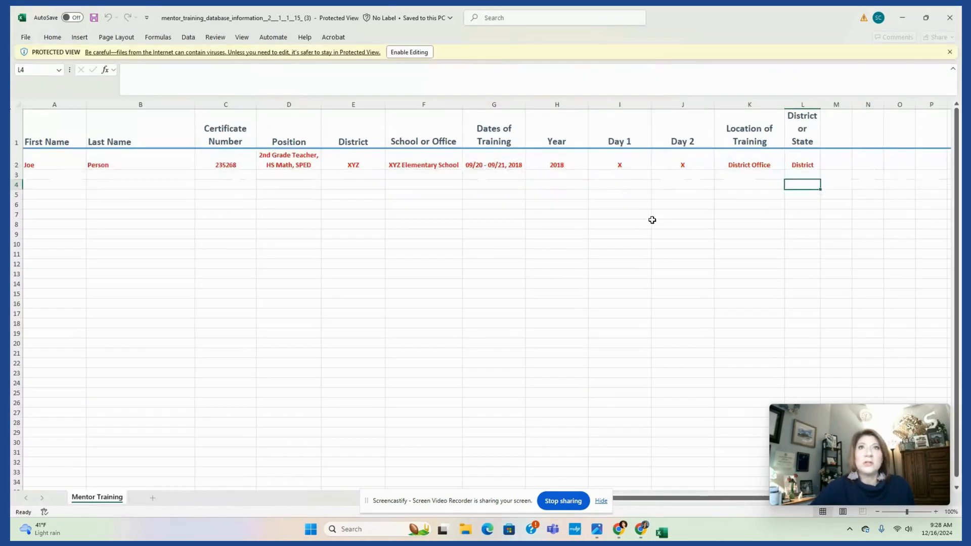
{"action": "left_click", "coordinate": [418, 54]}
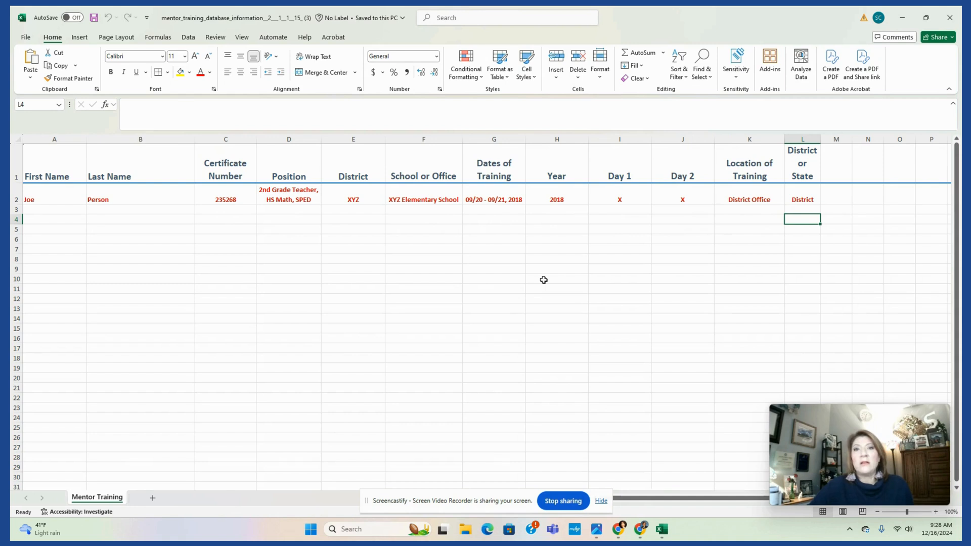
{"action": "left_click", "coordinate": [947, 24]}
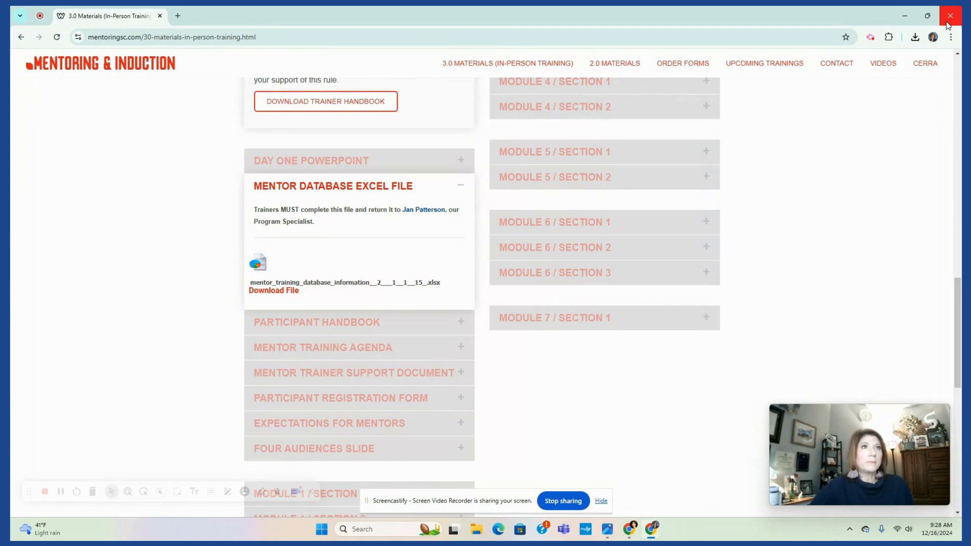
Open the Participant Handbook PDF from the Day 1 Materials, skim its opening pages and close it
{"action": "scroll", "coordinate": [354, 291], "scroll_direction": "down", "scroll_amount": 1}
{"action": "left_click", "coordinate": [368, 279]}
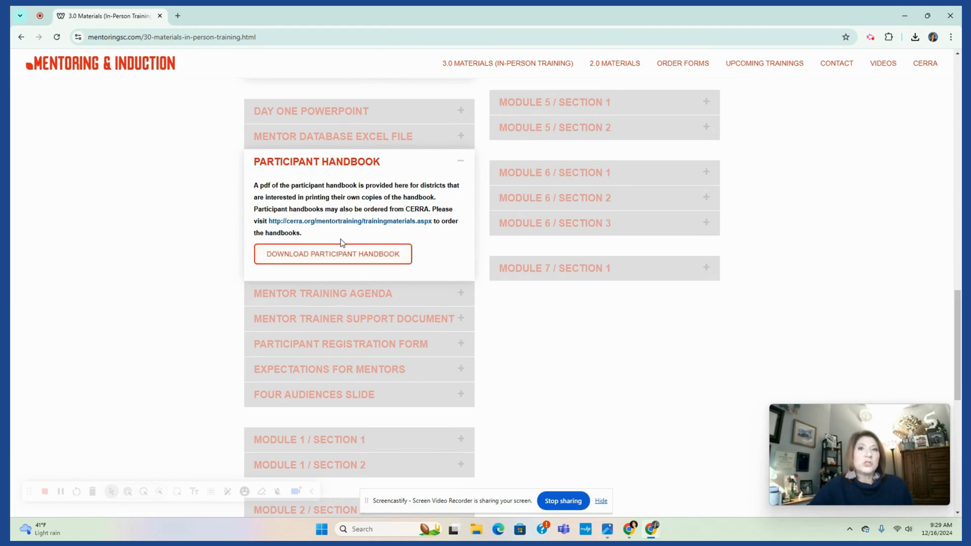
{"action": "left_click", "coordinate": [364, 255]}
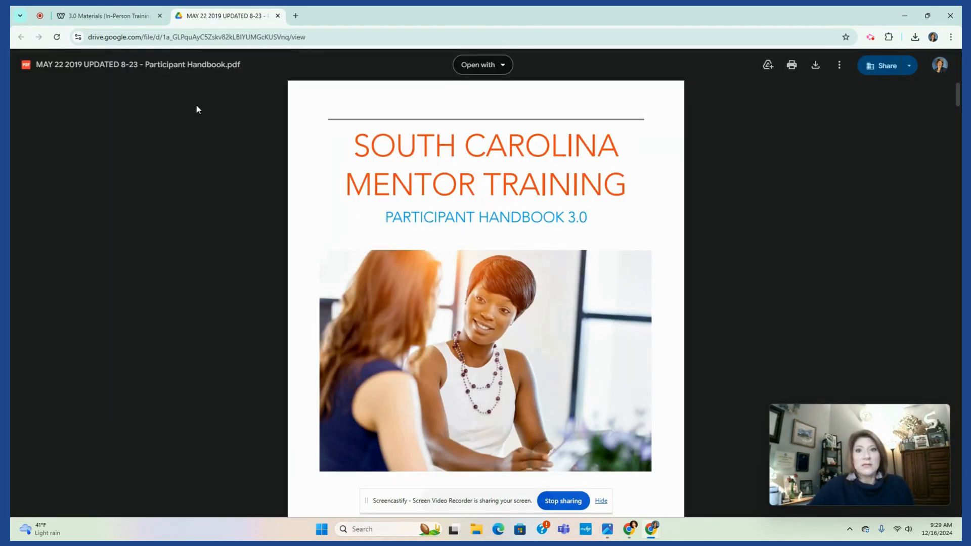
{"action": "scroll", "coordinate": [332, 204], "scroll_direction": "down", "scroll_amount": 10}
{"action": "scroll", "coordinate": [280, 216], "scroll_direction": "up", "scroll_amount": 5}
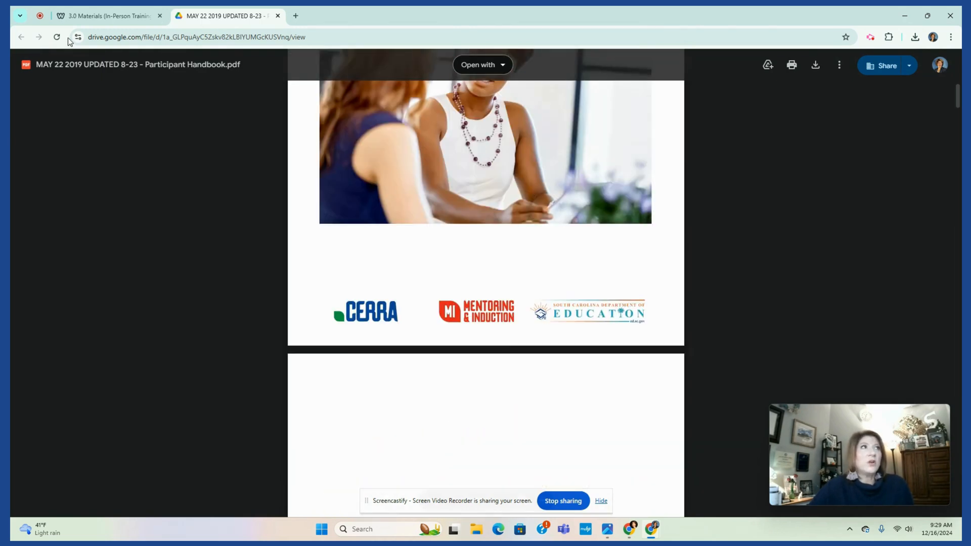
{"action": "left_click", "coordinate": [278, 16]}
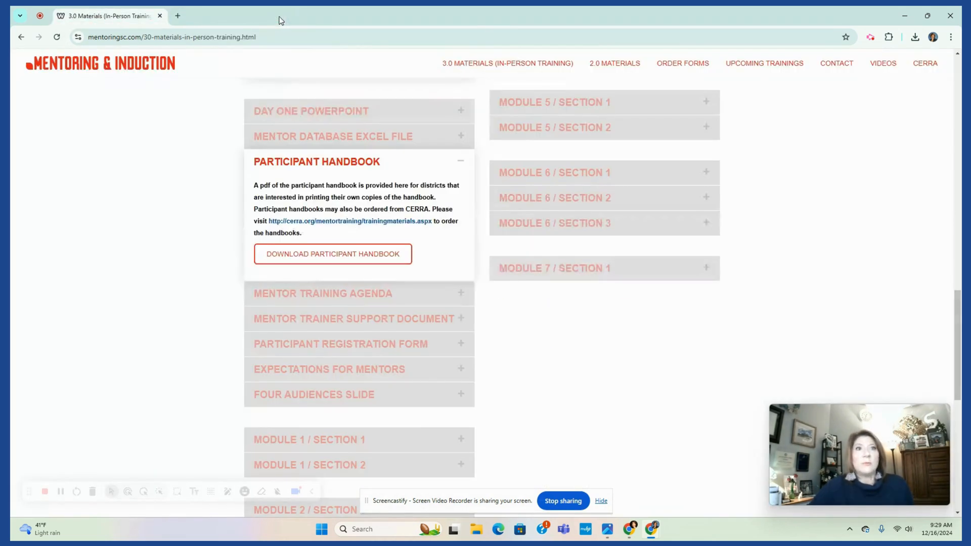
Open the SC Mentor Training Agenda PDF, view the Day One and Day Two pages, and return to the materials page
{"action": "left_click", "coordinate": [370, 299]}
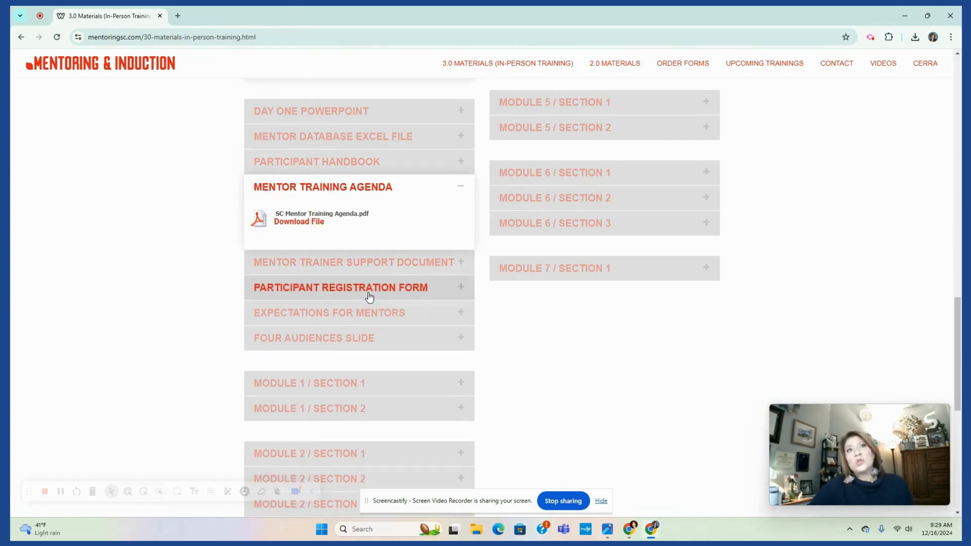
{"action": "left_click", "coordinate": [314, 221]}
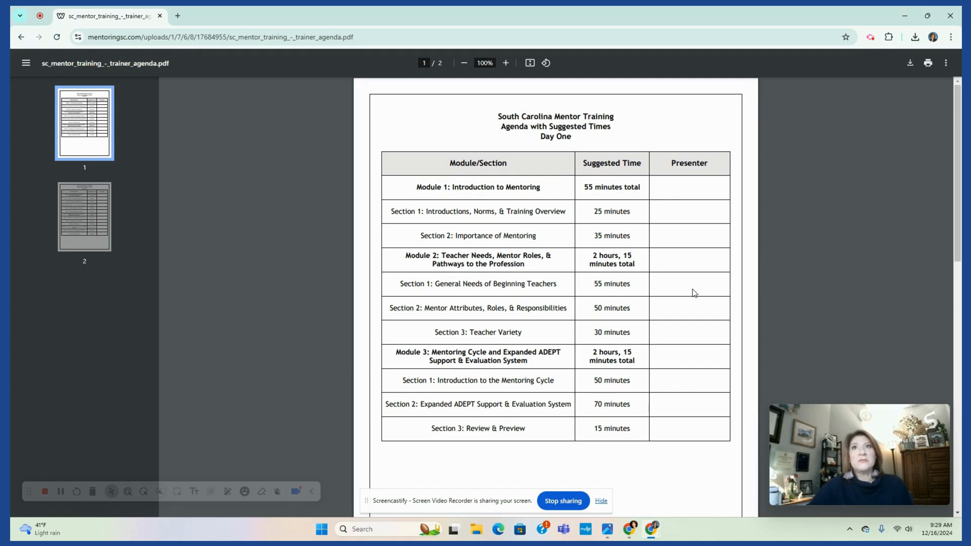
{"action": "left_click", "coordinate": [78, 219]}
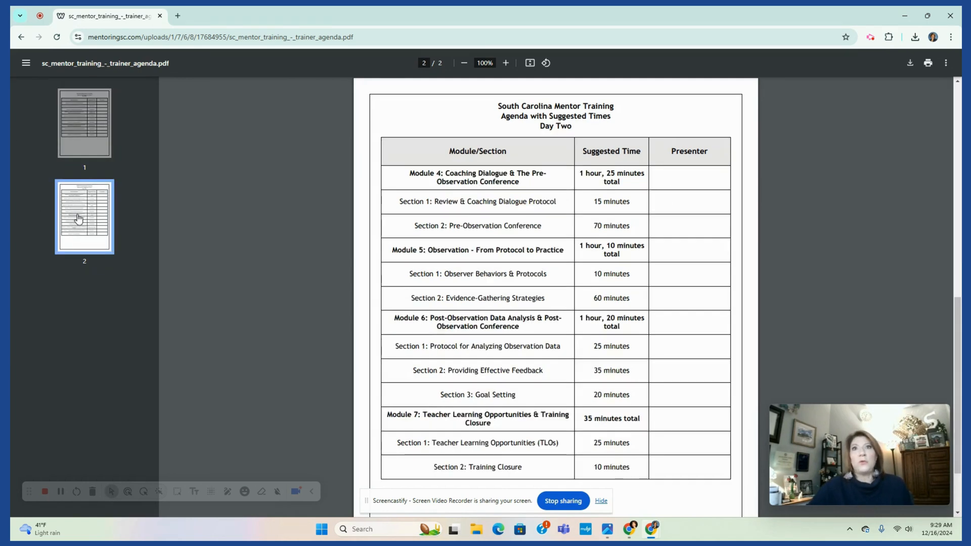
{"action": "left_click", "coordinate": [83, 125]}
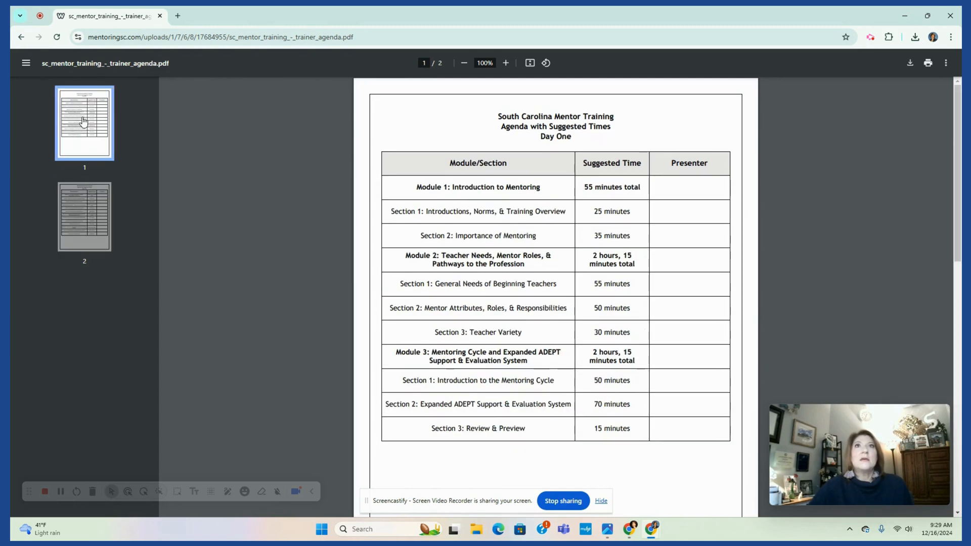
{"action": "left_click", "coordinate": [20, 38]}
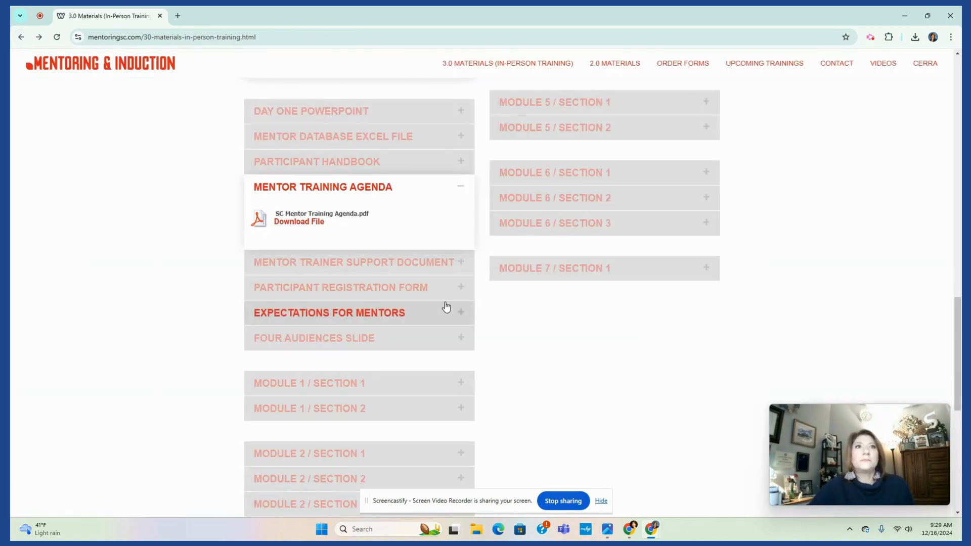
Download the Mentor Trainer Support Document from the Day 1 Materials and open it in Word with editing enabled
{"action": "left_click", "coordinate": [413, 264]}
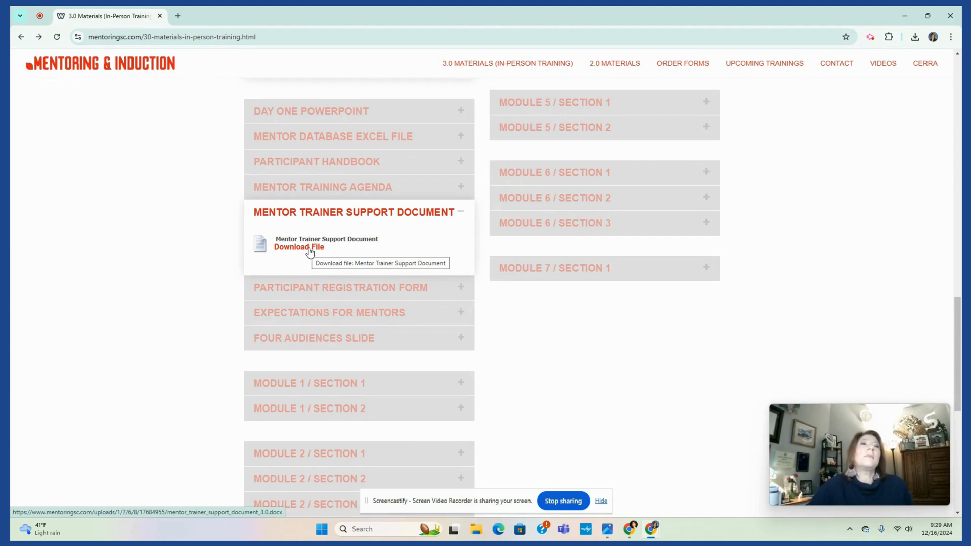
{"action": "left_click", "coordinate": [305, 248]}
{"action": "left_click", "coordinate": [816, 63]}
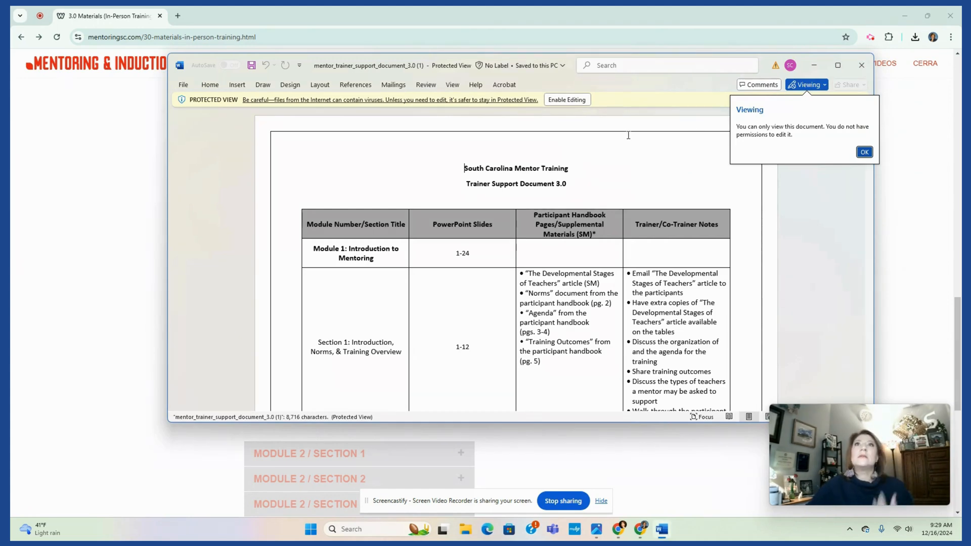
{"action": "left_click", "coordinate": [567, 101]}
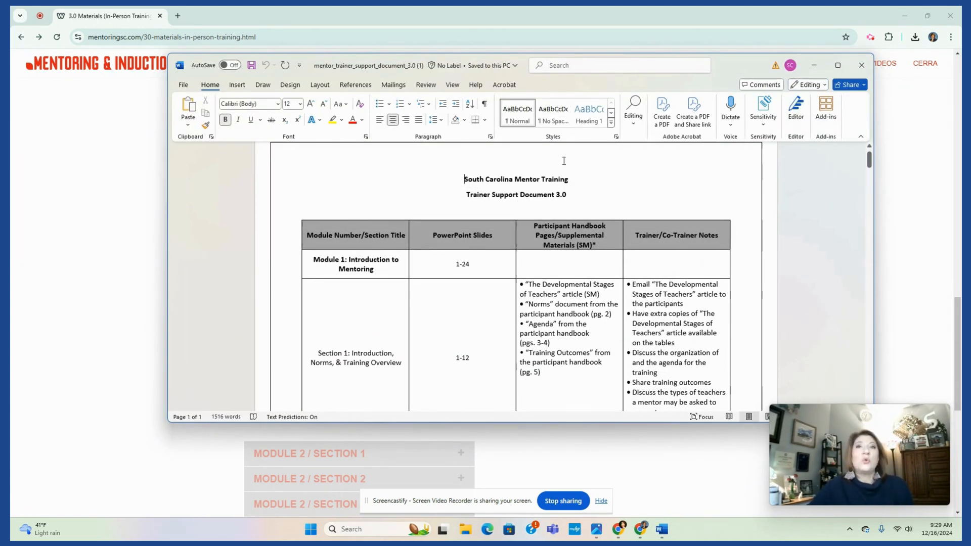
Skim the Trainer Support Document's module table through Module 2 / Section 1, and close the document
{"action": "scroll", "coordinate": [564, 160], "scroll_direction": "down", "scroll_amount": 1}
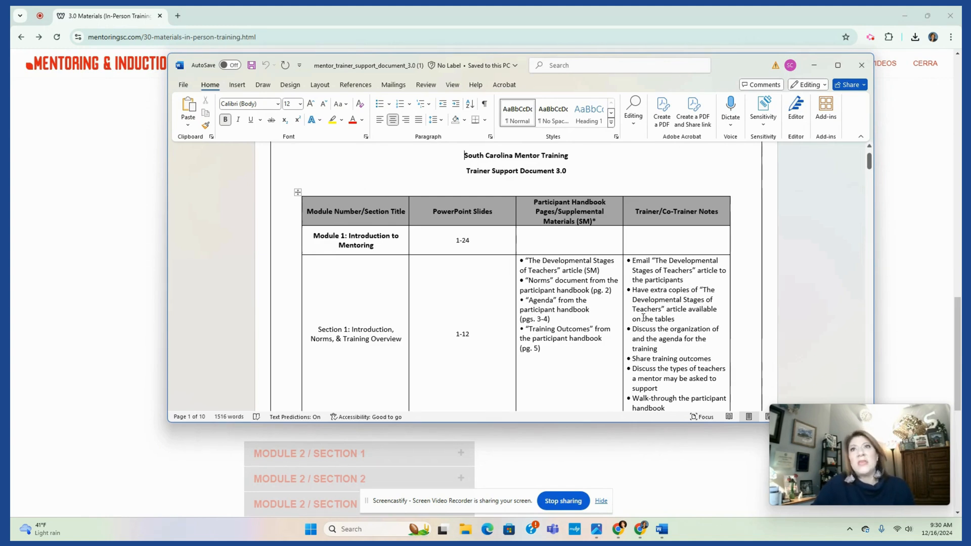
{"action": "scroll", "coordinate": [644, 315], "scroll_direction": "down", "scroll_amount": 10}
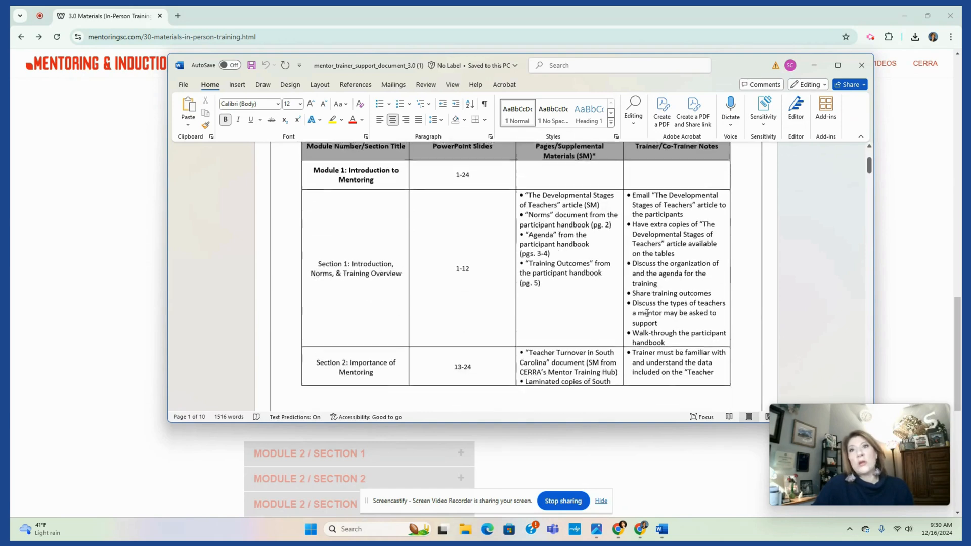
{"action": "scroll", "coordinate": [649, 310], "scroll_direction": "down", "scroll_amount": 4}
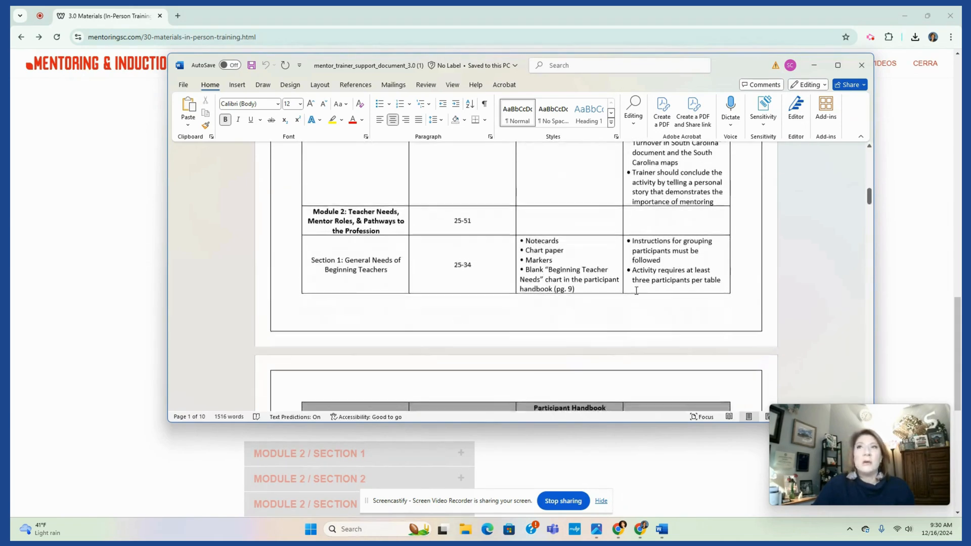
{"action": "left_click", "coordinate": [861, 66]}
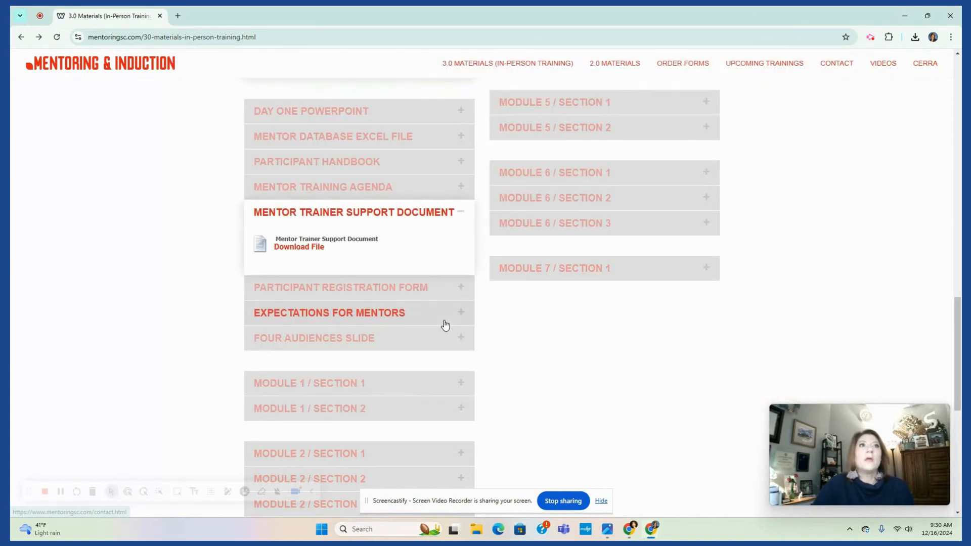
Open the Participant Registration Form PDF, view its fields down to the training dates, and return to the materials page
{"action": "left_click", "coordinate": [418, 290]}
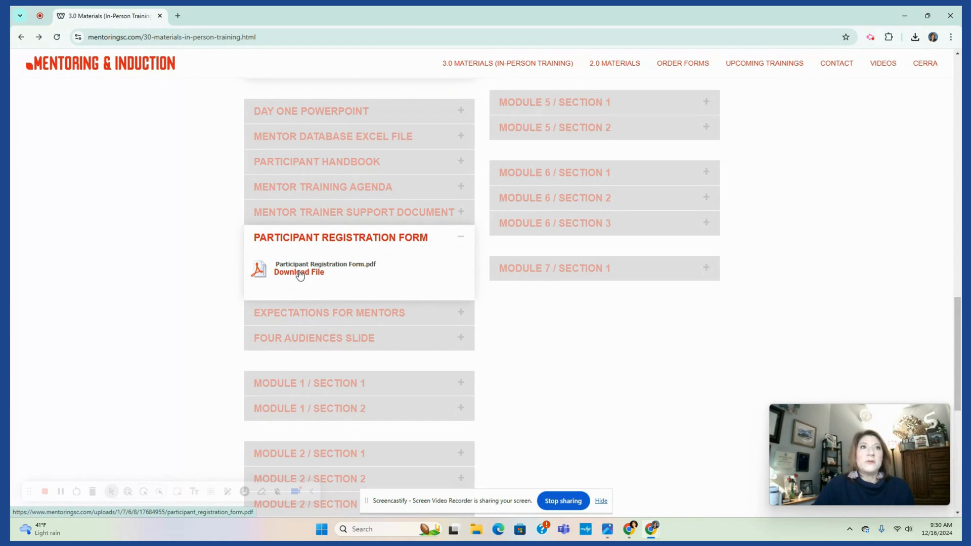
{"action": "left_click", "coordinate": [300, 273]}
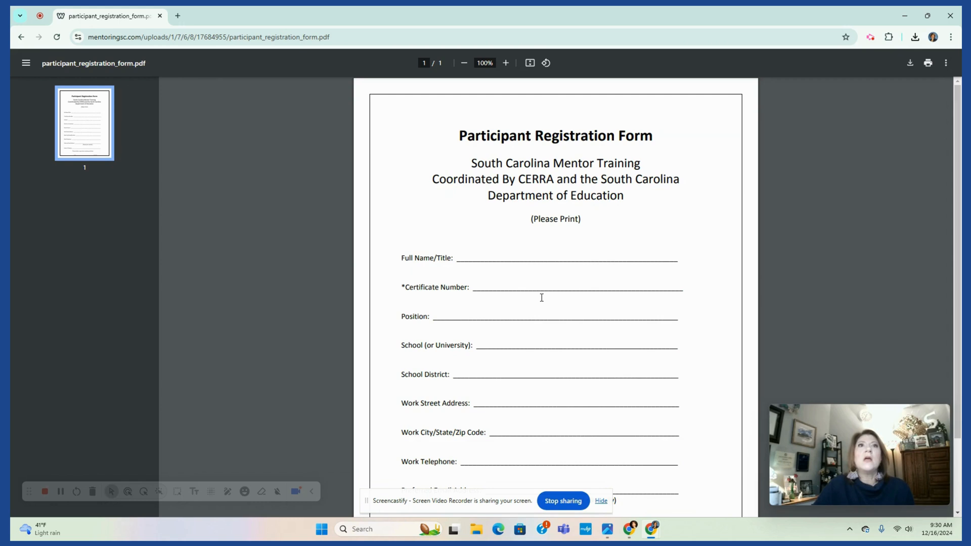
{"action": "scroll", "coordinate": [542, 295], "scroll_direction": "down", "scroll_amount": 2}
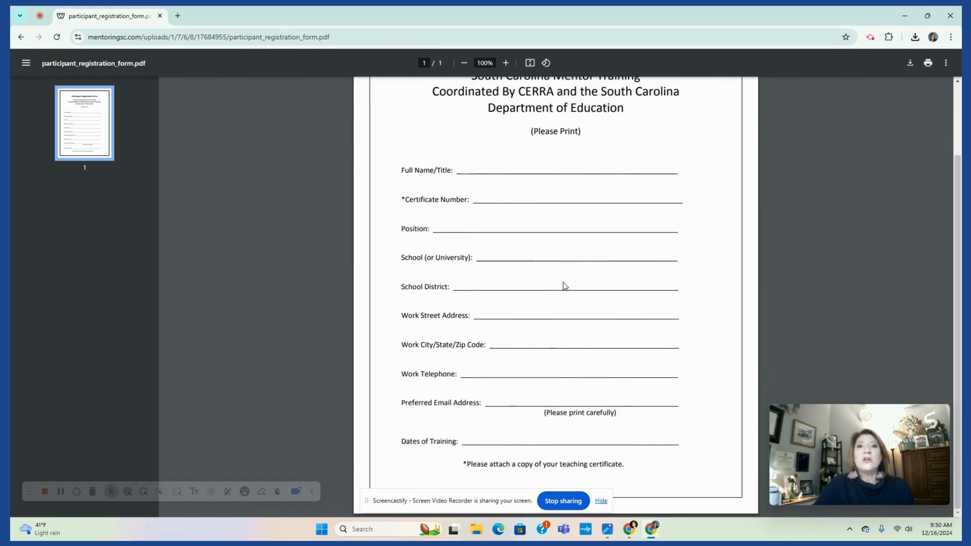
{"action": "left_click", "coordinate": [20, 37]}
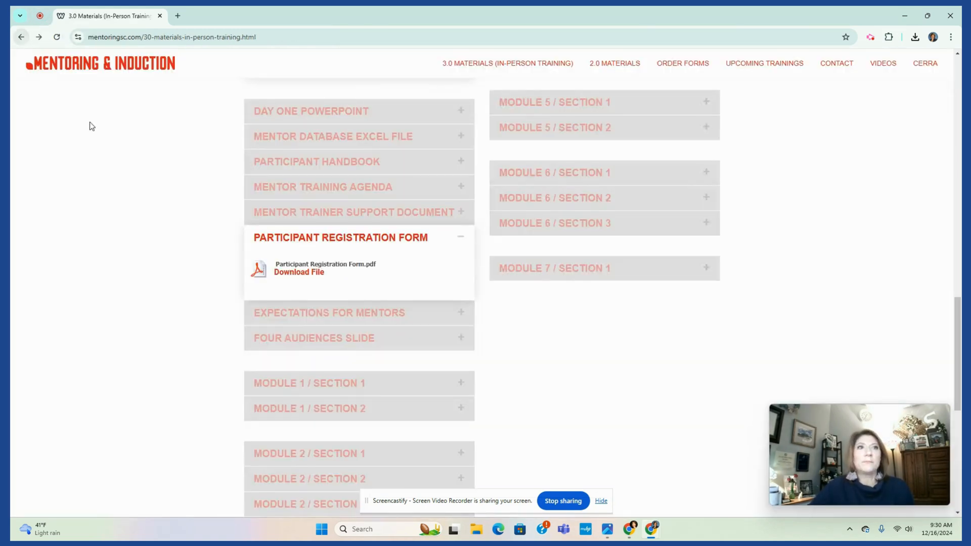
Open the Expectations for Mentors PDF, read through to the South Carolina Mentoring Cycle section, and return to the materials page
{"action": "left_click", "coordinate": [351, 318]}
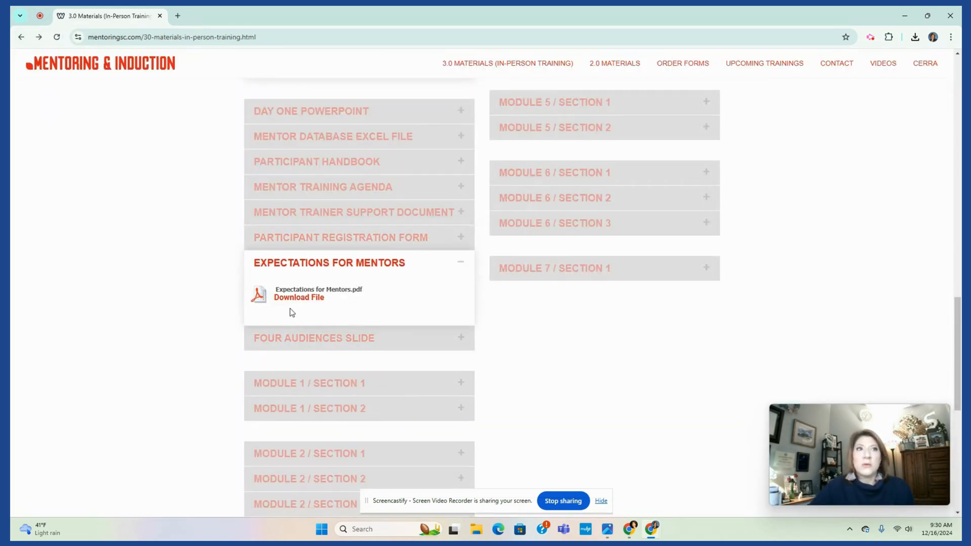
{"action": "left_click", "coordinate": [294, 299]}
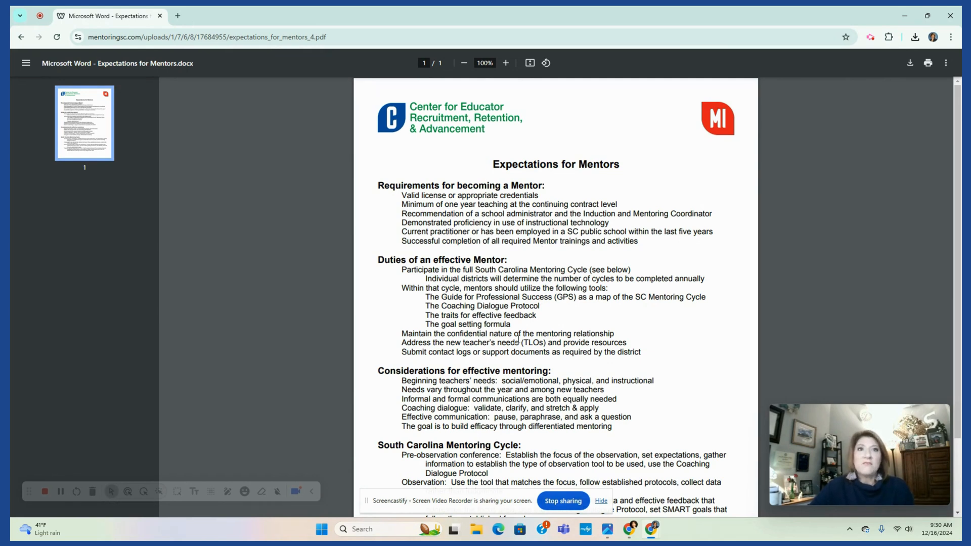
{"action": "scroll", "coordinate": [566, 355], "scroll_direction": "down", "scroll_amount": 3}
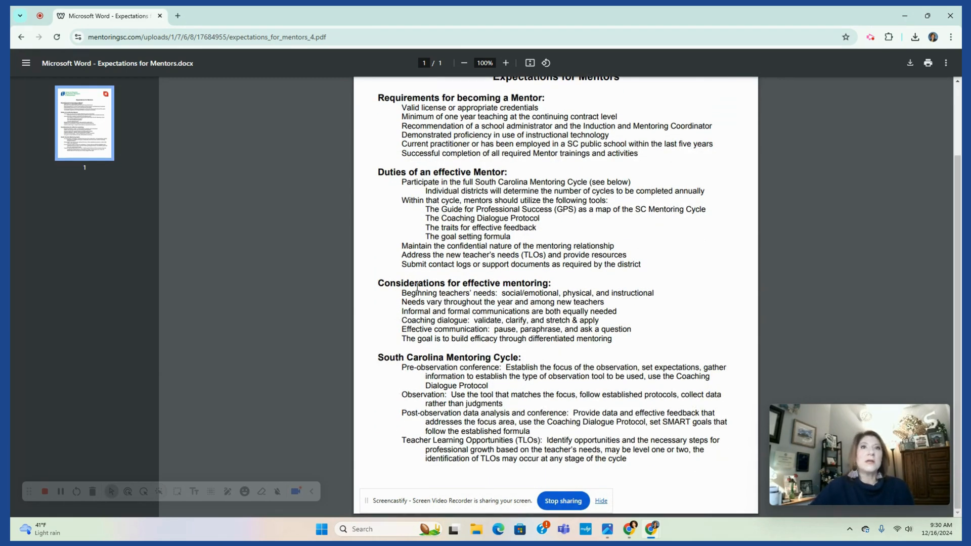
{"action": "left_click", "coordinate": [21, 39]}
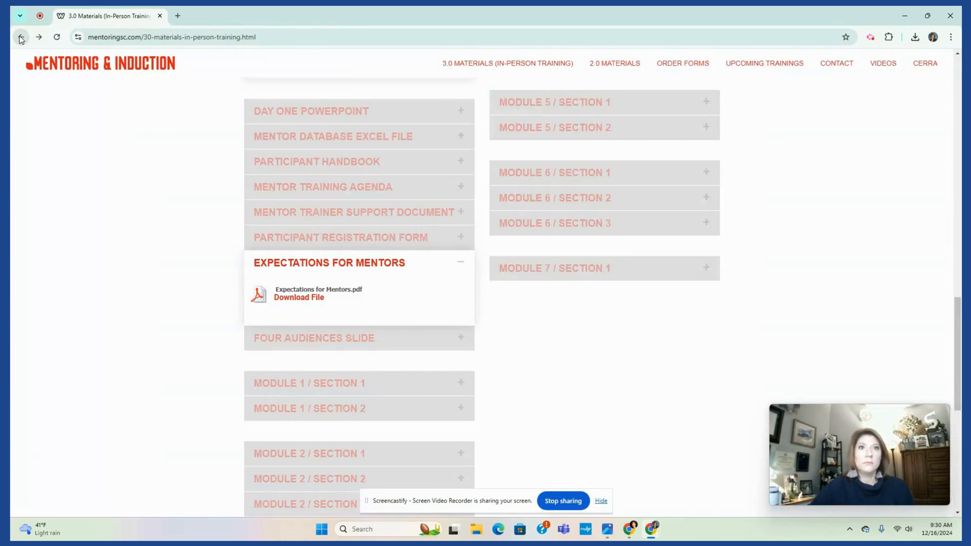
Open the Four Audiences Slide PDF, view it, and return to the materials page
{"action": "left_click", "coordinate": [340, 341]}
{"action": "left_click", "coordinate": [290, 328]}
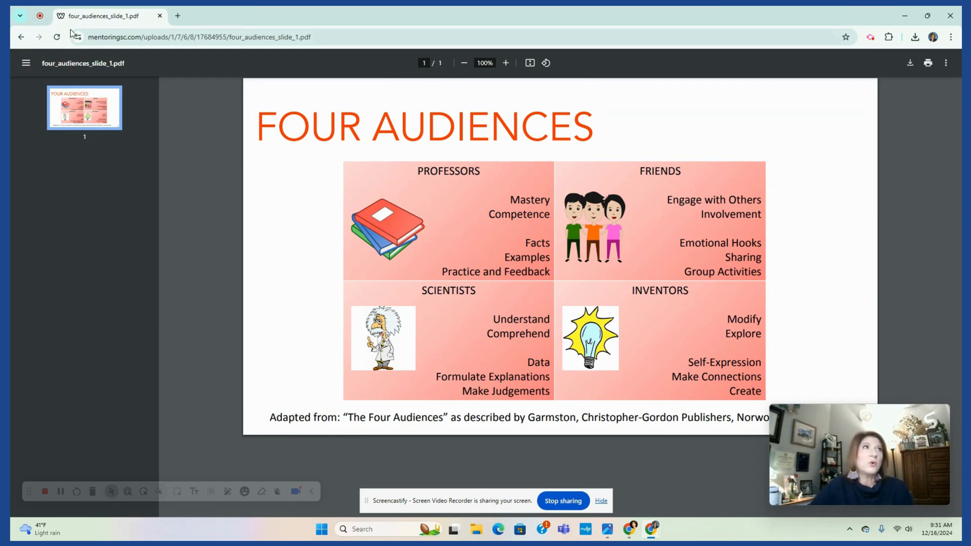
{"action": "left_click", "coordinate": [22, 38]}
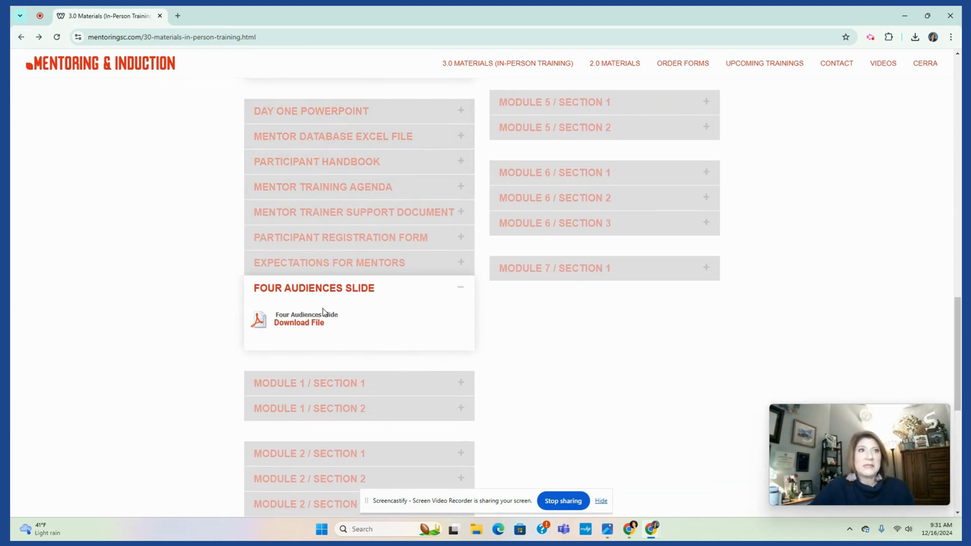
Expand Module 1 / Section 1 and Module 1 / Section 2 in the Day 1 Materials and review their downloadable files
{"action": "scroll", "coordinate": [324, 312], "scroll_direction": "down", "scroll_amount": 2}
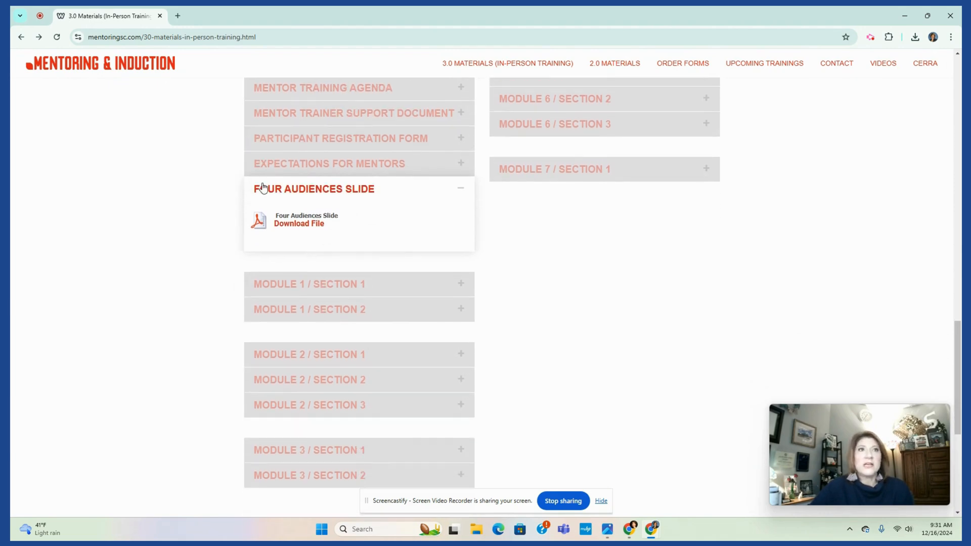
{"action": "scroll", "coordinate": [363, 294], "scroll_direction": "down", "scroll_amount": 1}
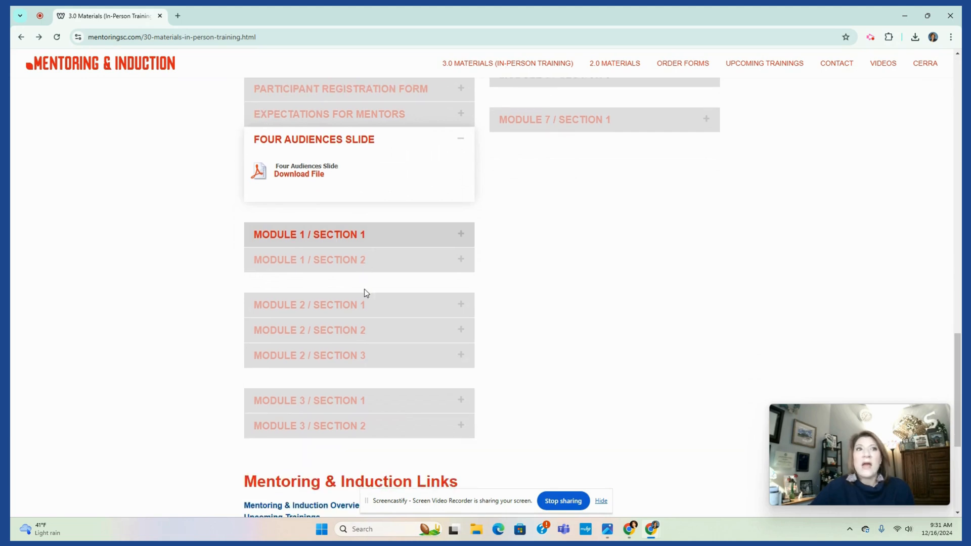
{"action": "left_click", "coordinate": [348, 237]}
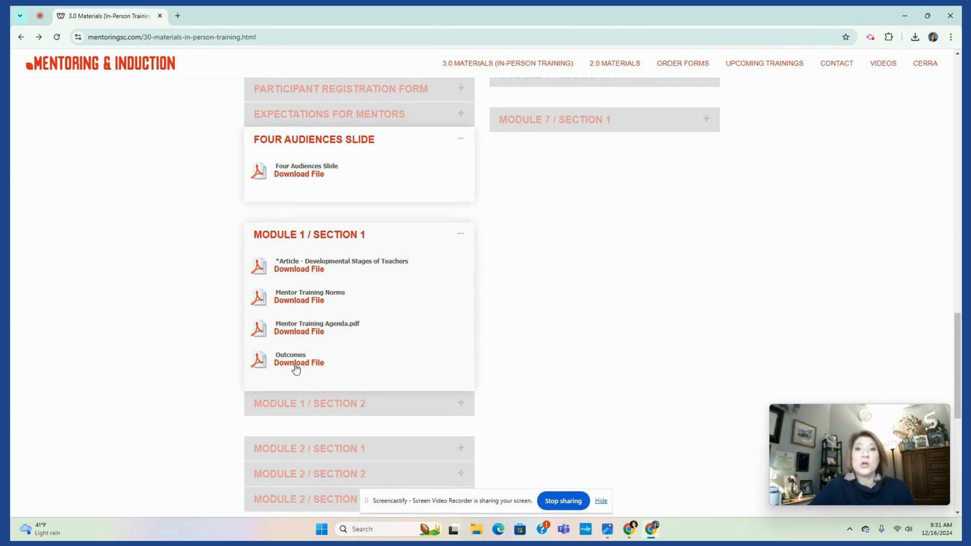
{"action": "scroll", "coordinate": [339, 368], "scroll_direction": "down", "scroll_amount": 2}
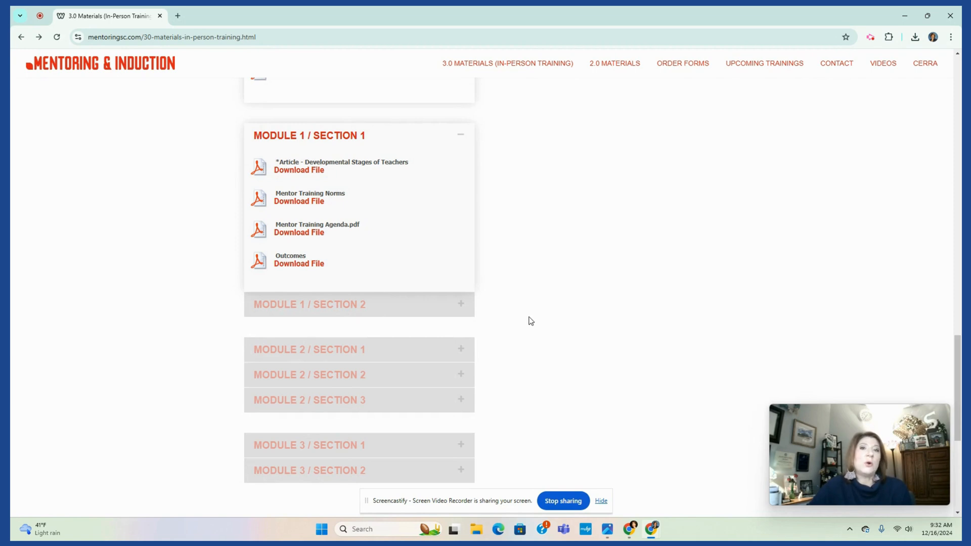
{"action": "left_click", "coordinate": [356, 310]}
{"action": "scroll", "coordinate": [334, 317], "scroll_direction": "down", "scroll_amount": 3}
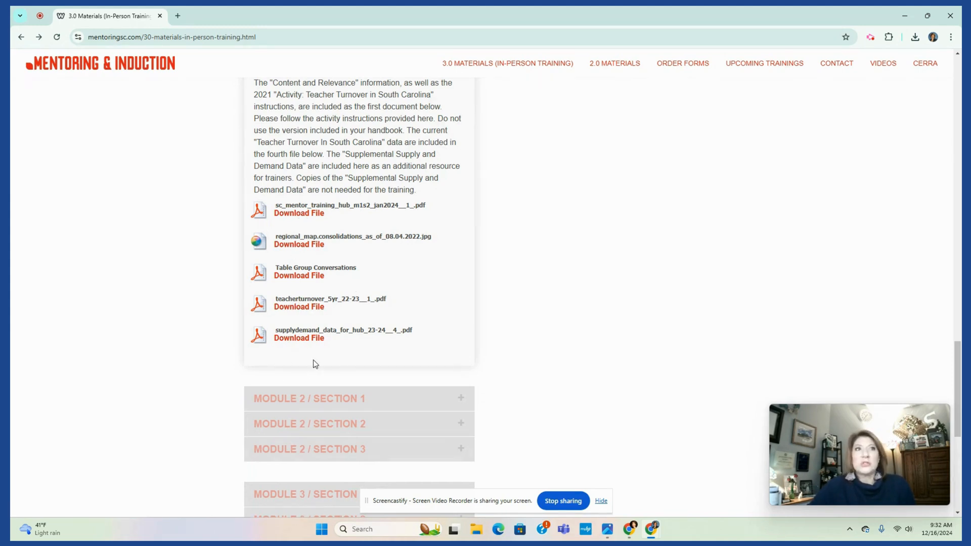
Expand Module 2 / Sections 1, 2 and 3 in turn to view the files each one offers
{"action": "scroll", "coordinate": [418, 274], "scroll_direction": "down", "scroll_amount": 3}
{"action": "left_click", "coordinate": [365, 252]}
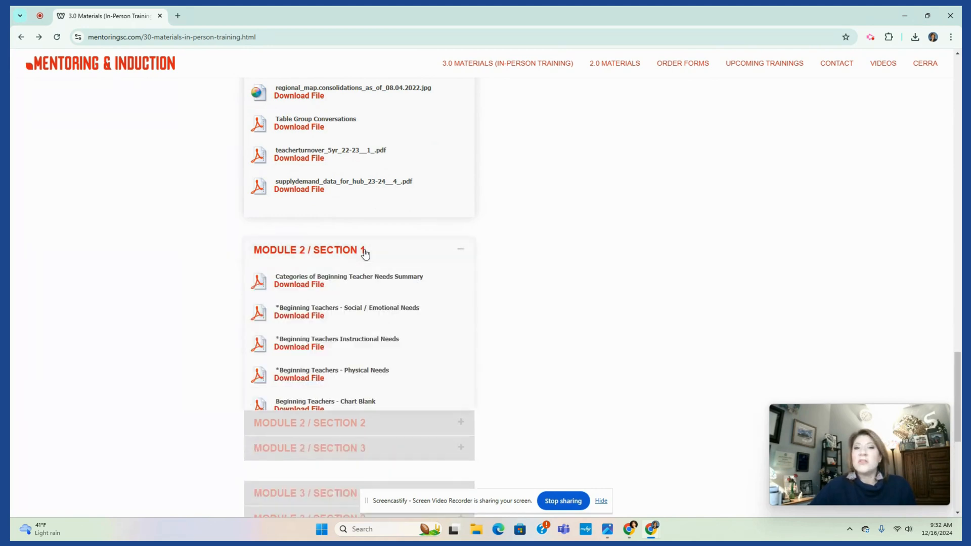
{"action": "scroll", "coordinate": [373, 329], "scroll_direction": "down", "scroll_amount": 3}
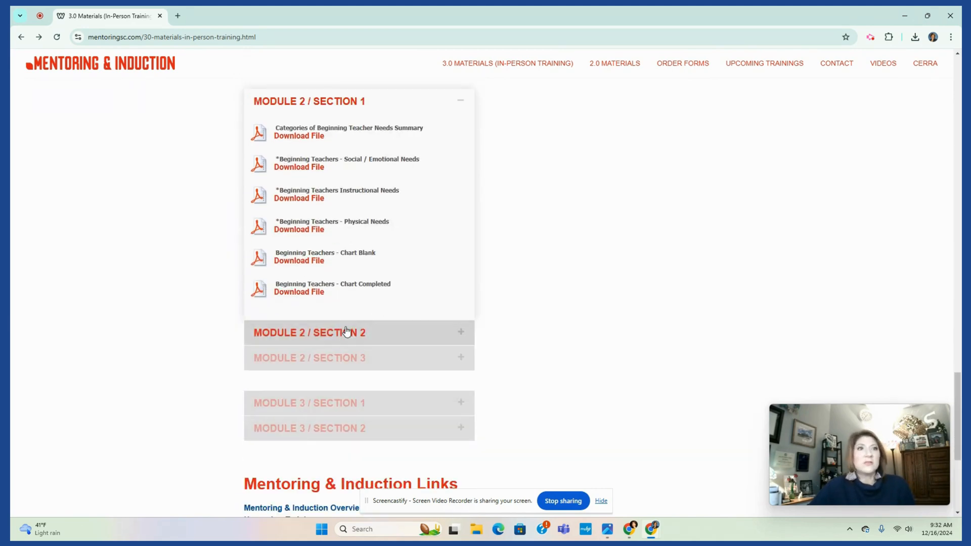
{"action": "left_click", "coordinate": [344, 329]}
{"action": "left_click", "coordinate": [360, 235]}
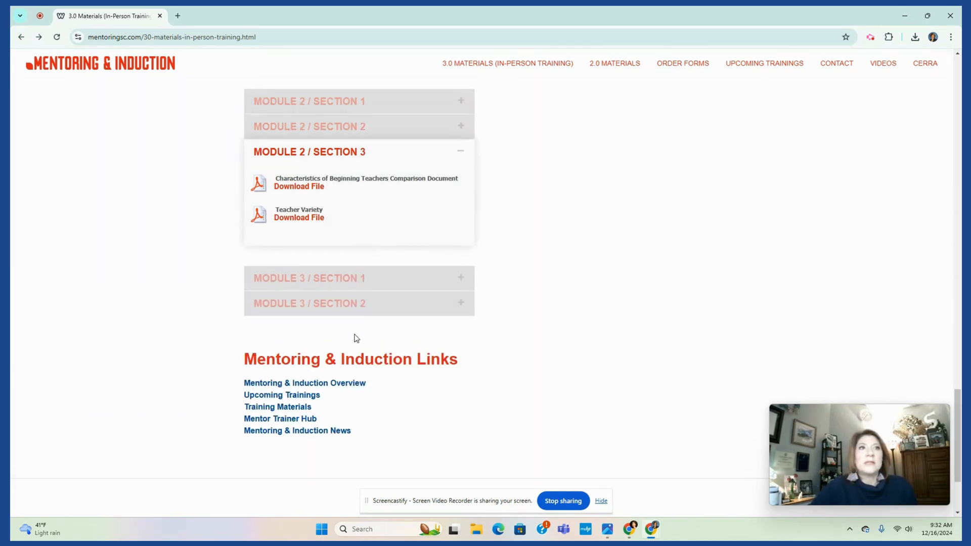
Expand Module 3 / Section 1 and Section 2 to view their notes and files
{"action": "left_click", "coordinate": [358, 277]}
{"action": "left_click", "coordinate": [364, 447]}
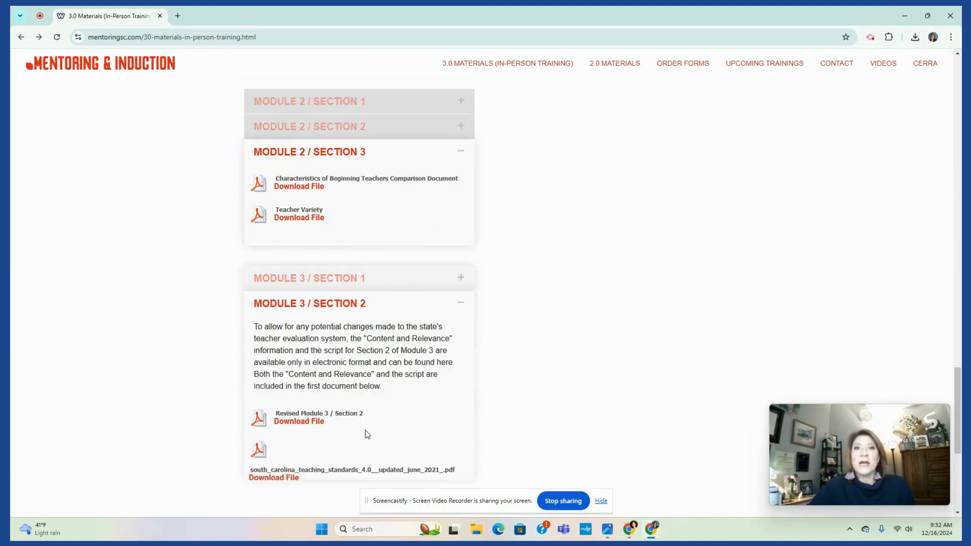
{"action": "scroll", "coordinate": [438, 336], "scroll_direction": "down", "scroll_amount": 3}
Expand the Day Two PowerPoint and ATLAS entries in the Day 2 Materials and read their instructions
{"action": "scroll", "coordinate": [385, 349], "scroll_direction": "up", "scroll_amount": 15}
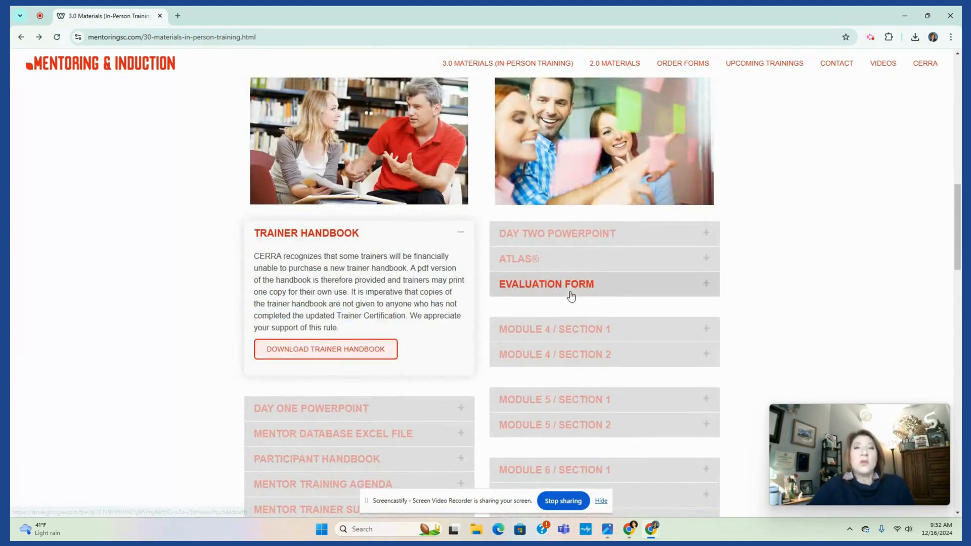
{"action": "scroll", "coordinate": [447, 303], "scroll_direction": "up", "scroll_amount": 2}
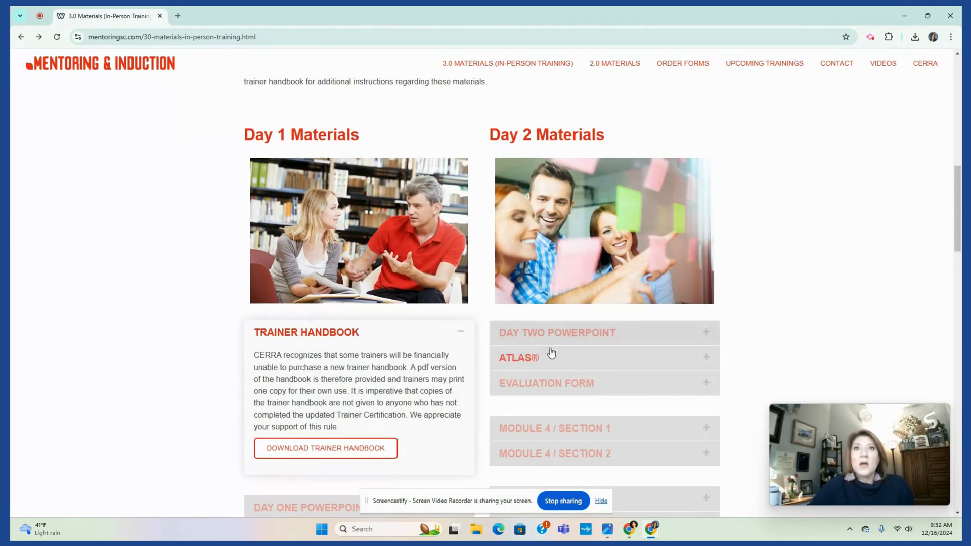
{"action": "left_click", "coordinate": [587, 339]}
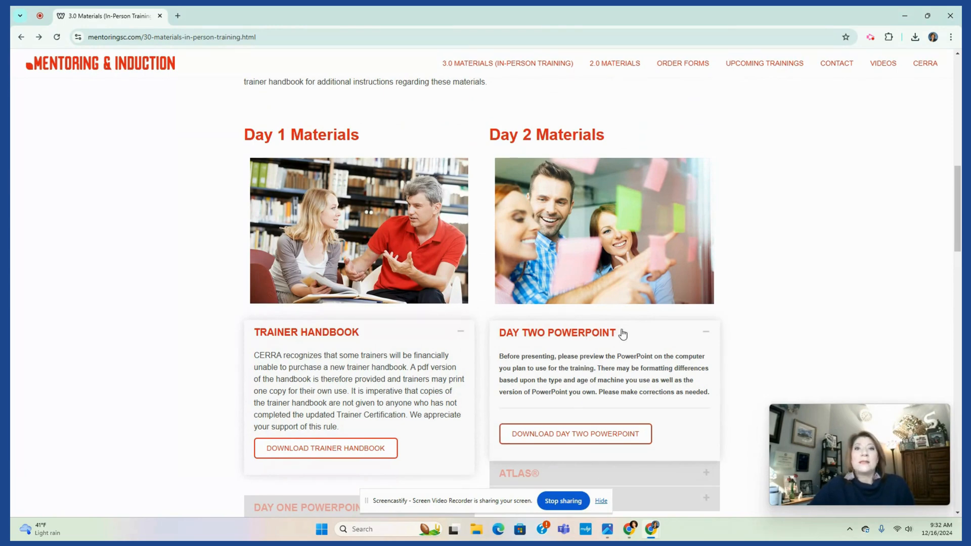
{"action": "scroll", "coordinate": [622, 334], "scroll_direction": "down", "scroll_amount": 2}
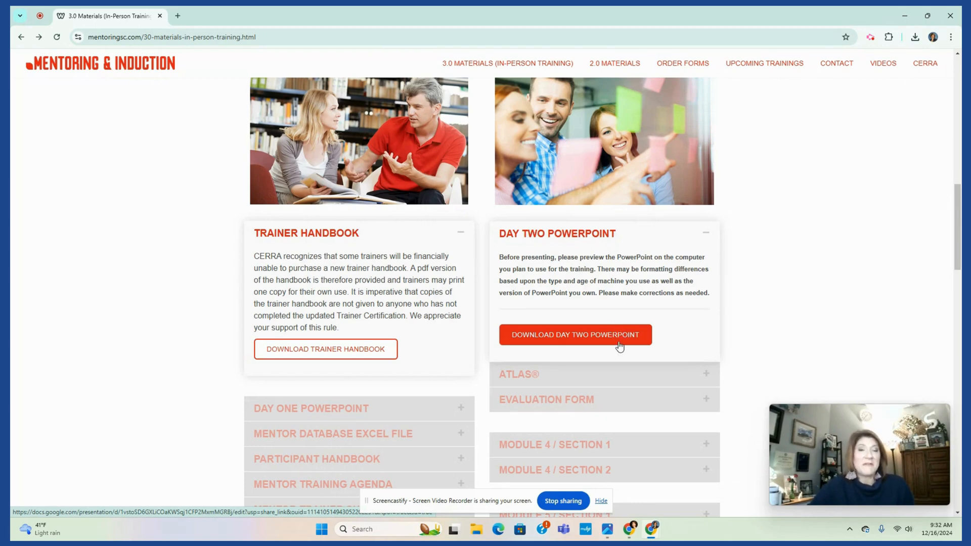
{"action": "scroll", "coordinate": [620, 347], "scroll_direction": "down", "scroll_amount": 2}
{"action": "left_click", "coordinate": [560, 276]}
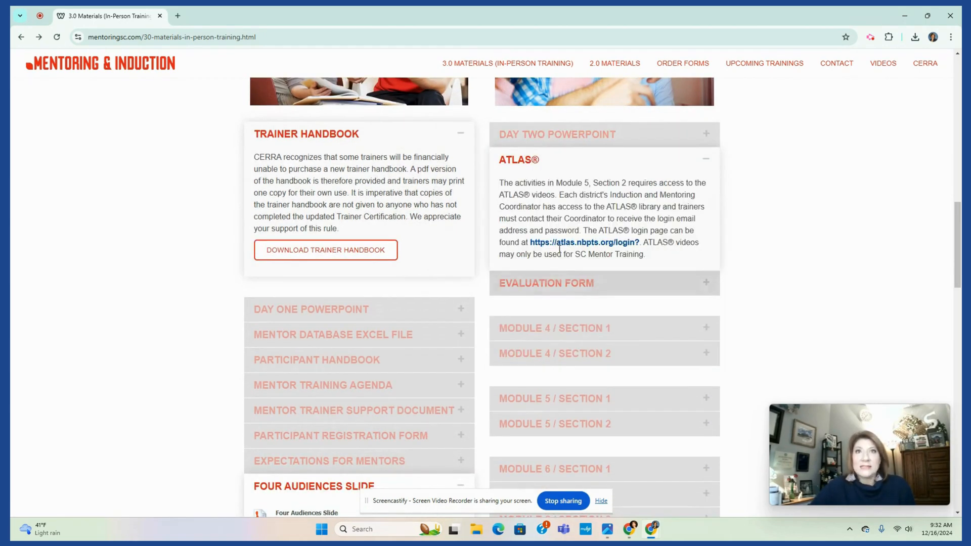
Open the Evaluation Form PDF from the Day 2 Materials, view its questions, and return to the materials page
{"action": "left_click", "coordinate": [600, 284]}
{"action": "left_click", "coordinate": [562, 223]}
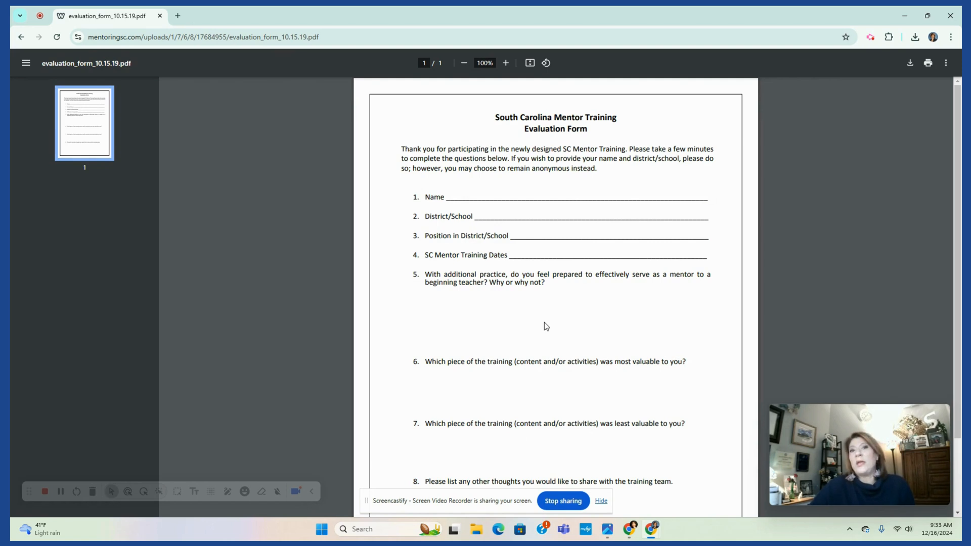
{"action": "scroll", "coordinate": [544, 323], "scroll_direction": "down", "scroll_amount": 1}
{"action": "scroll", "coordinate": [545, 322], "scroll_direction": "up", "scroll_amount": 1}
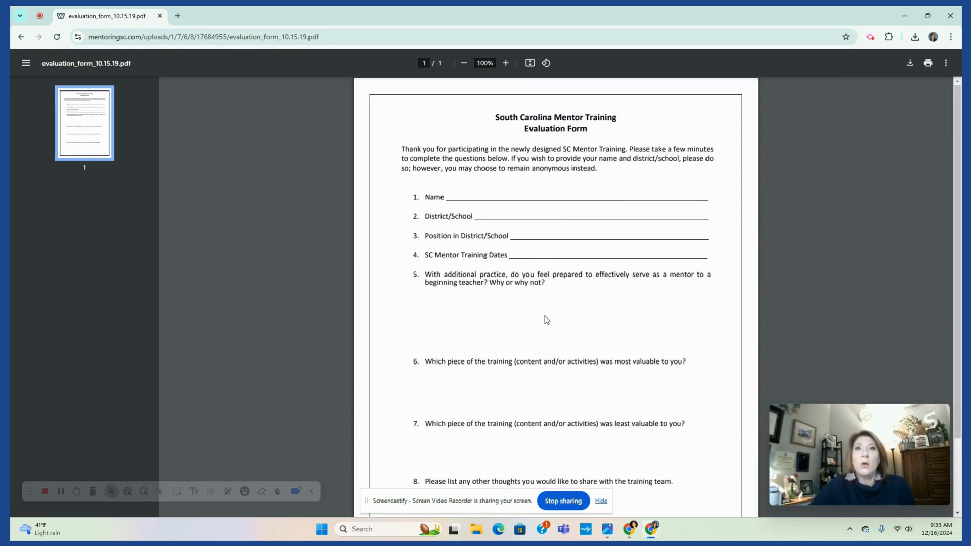
{"action": "left_click", "coordinate": [23, 37]}
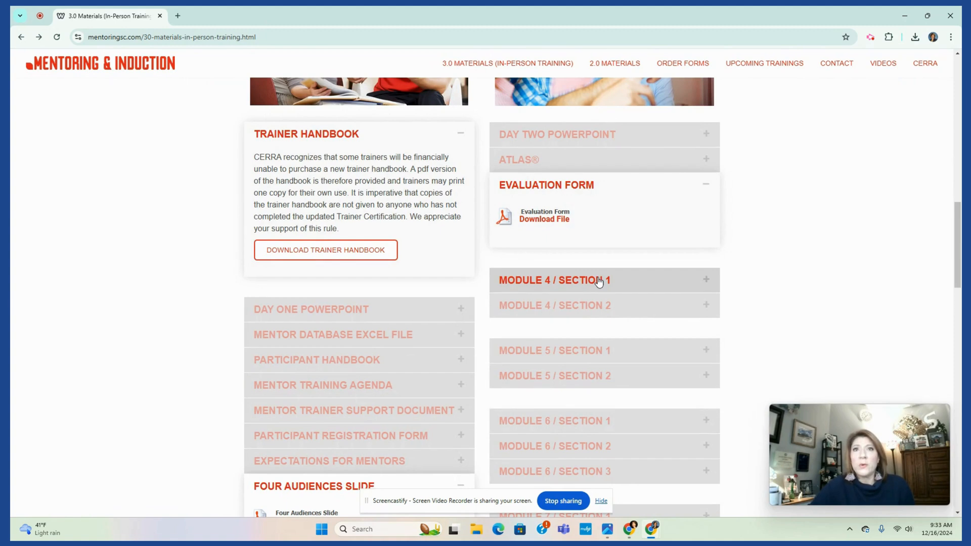
Expand Module 4 / Section 1 and Section 2 to view their coaching and pre-observation files
{"action": "scroll", "coordinate": [616, 235], "scroll_direction": "down", "scroll_amount": 1}
{"action": "left_click", "coordinate": [617, 234]}
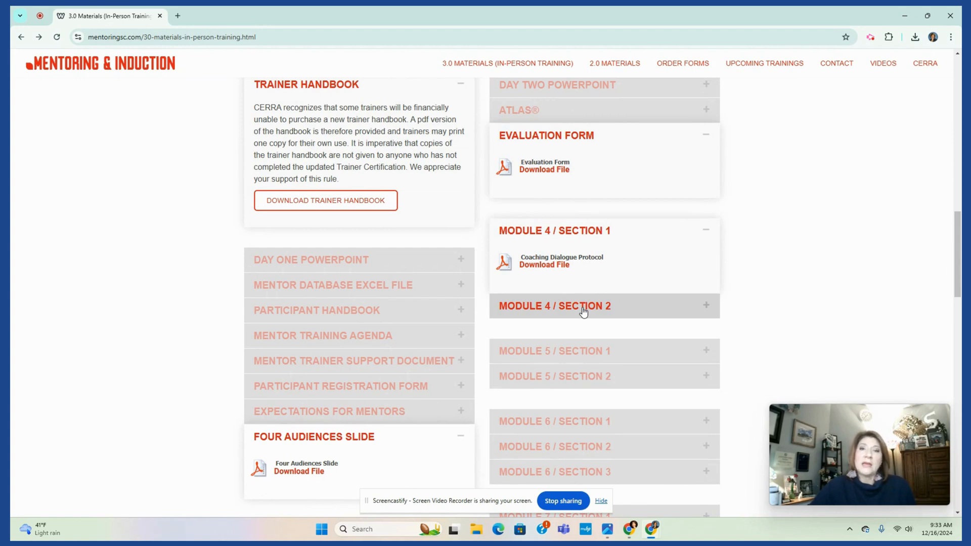
{"action": "left_click", "coordinate": [583, 312]}
Expand Module 5 / Section 1 and Section 2 and review the classroom observation protocols, samples and tools
{"action": "scroll", "coordinate": [592, 308], "scroll_direction": "down", "scroll_amount": 2}
{"action": "left_click", "coordinate": [588, 316]}
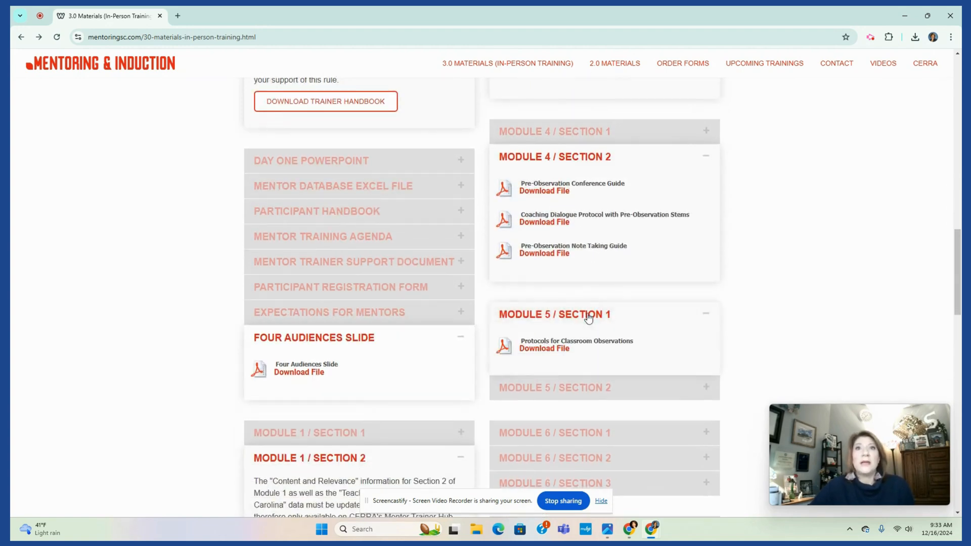
{"action": "scroll", "coordinate": [576, 349], "scroll_direction": "down", "scroll_amount": 1}
{"action": "left_click", "coordinate": [591, 338]}
{"action": "scroll", "coordinate": [602, 332], "scroll_direction": "down", "scroll_amount": 2}
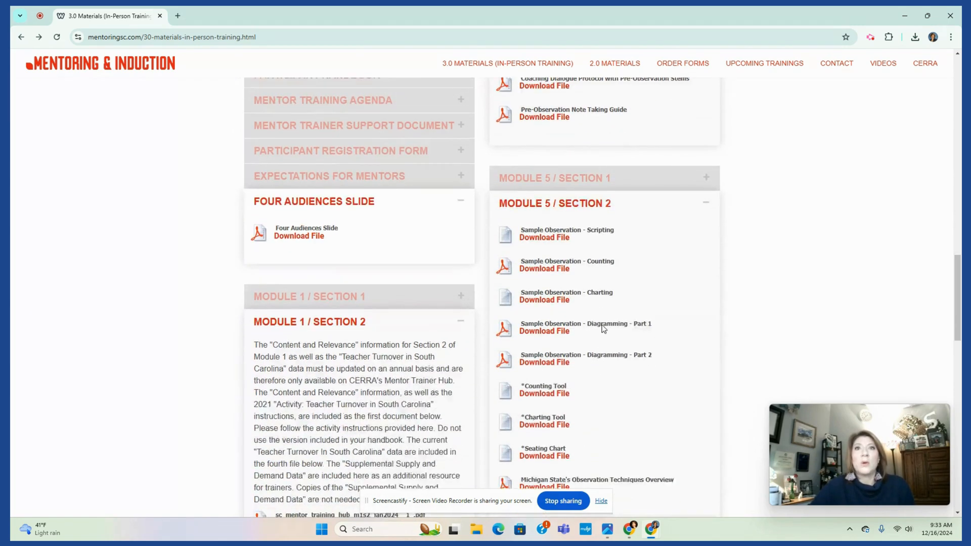
Expand Module 6 / Section 1 to view its data analysis and reflection question files
{"action": "scroll", "coordinate": [607, 321], "scroll_direction": "down", "scroll_amount": 3}
{"action": "left_click", "coordinate": [581, 387]}
{"action": "scroll", "coordinate": [602, 369], "scroll_direction": "down", "scroll_amount": 3}
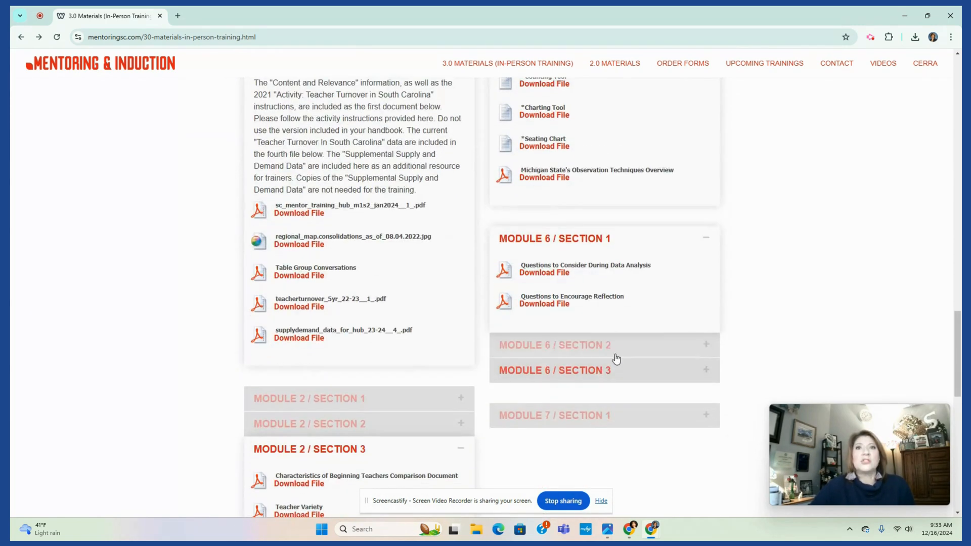
Expand Module 6 / Section 2, Module 6 / Section 3 and Module 7 / Section 1 to view their files
{"action": "left_click", "coordinate": [609, 346]}
{"action": "scroll", "coordinate": [599, 341], "scroll_direction": "down", "scroll_amount": 2}
{"action": "left_click", "coordinate": [589, 336]}
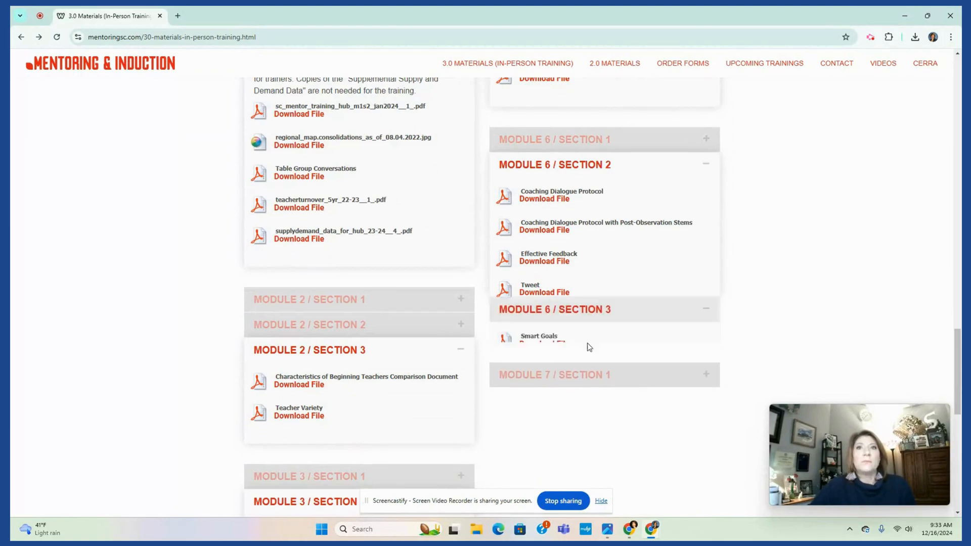
{"action": "left_click", "coordinate": [600, 326]}
{"action": "scroll", "coordinate": [657, 343], "scroll_direction": "up", "scroll_amount": 3}
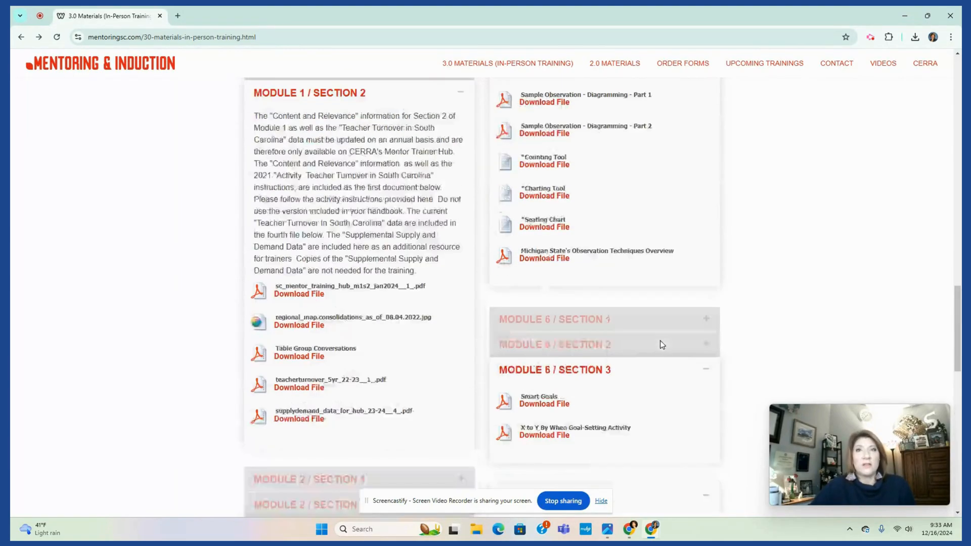
{"action": "scroll", "coordinate": [661, 344], "scroll_direction": "up", "scroll_amount": 15}
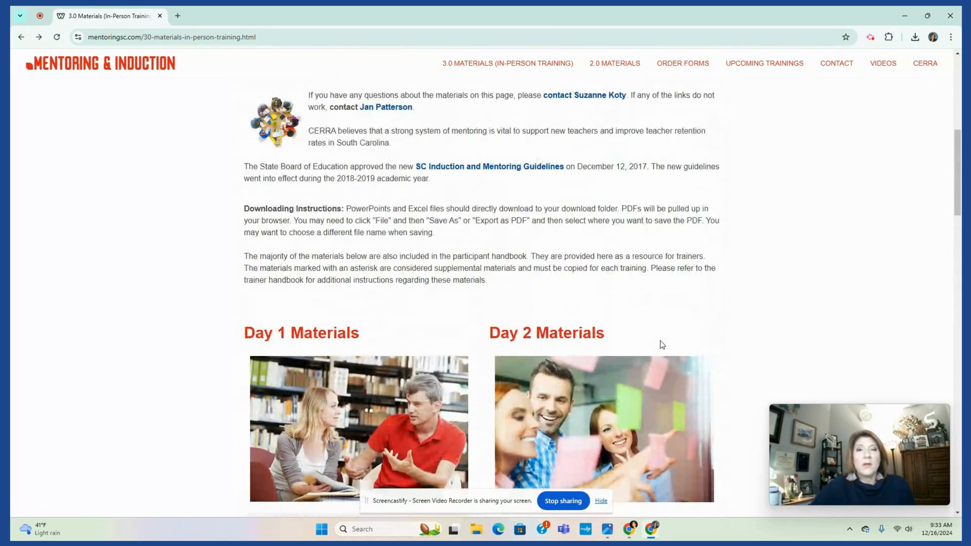
View the CERRA-Mentoring and Induction store's products in the Winthrop University Marketplace Mall and return to the 3.0 materials page
{"action": "scroll", "coordinate": [660, 341], "scroll_direction": "down", "scroll_amount": 5}
{"action": "scroll", "coordinate": [660, 341], "scroll_direction": "up", "scroll_amount": 5}
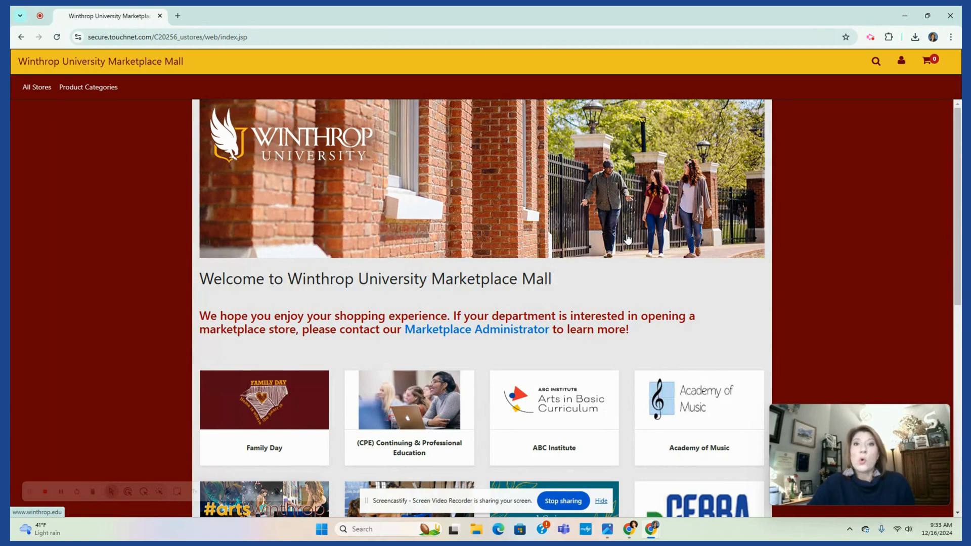
{"action": "scroll", "coordinate": [626, 235], "scroll_direction": "down", "scroll_amount": 5}
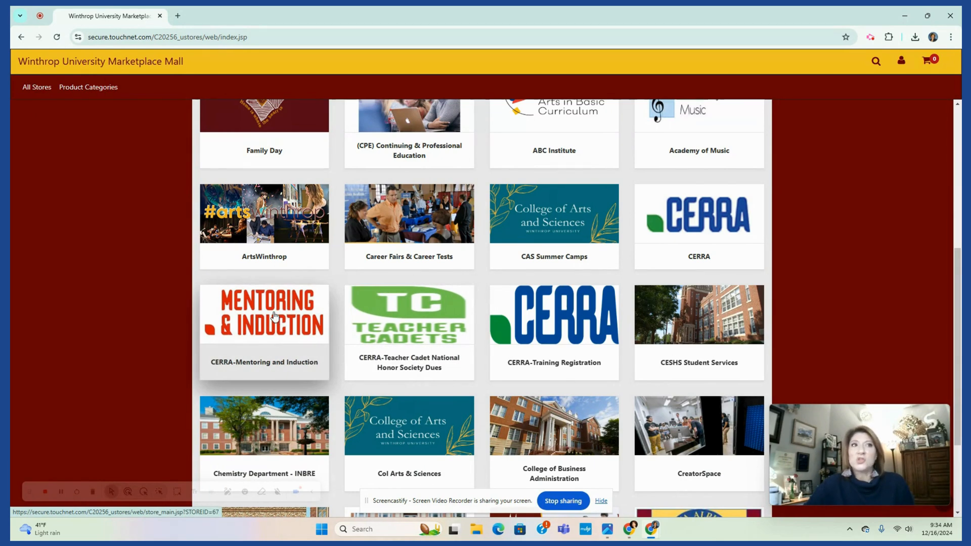
{"action": "scroll", "coordinate": [287, 333], "scroll_direction": "up", "scroll_amount": 5}
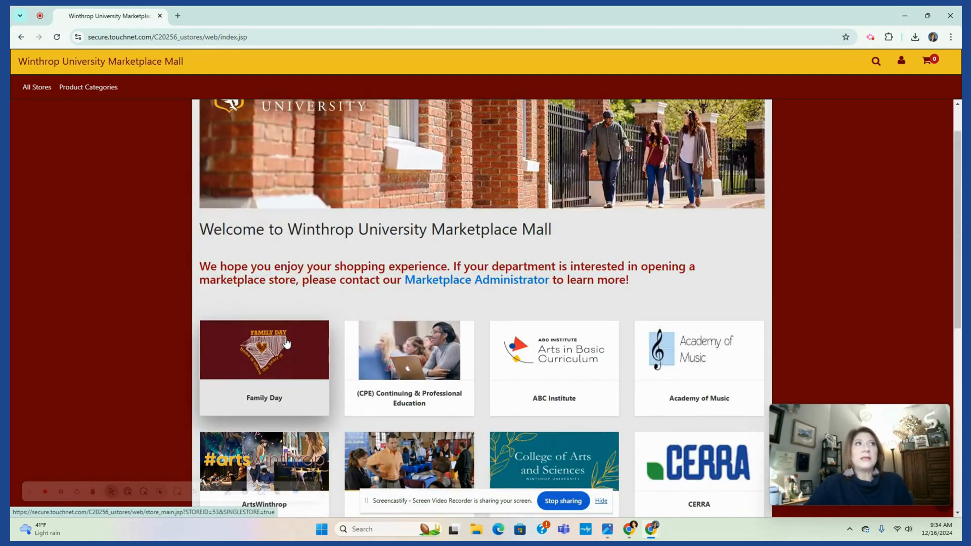
{"action": "scroll", "coordinate": [287, 344], "scroll_direction": "down", "scroll_amount": 4}
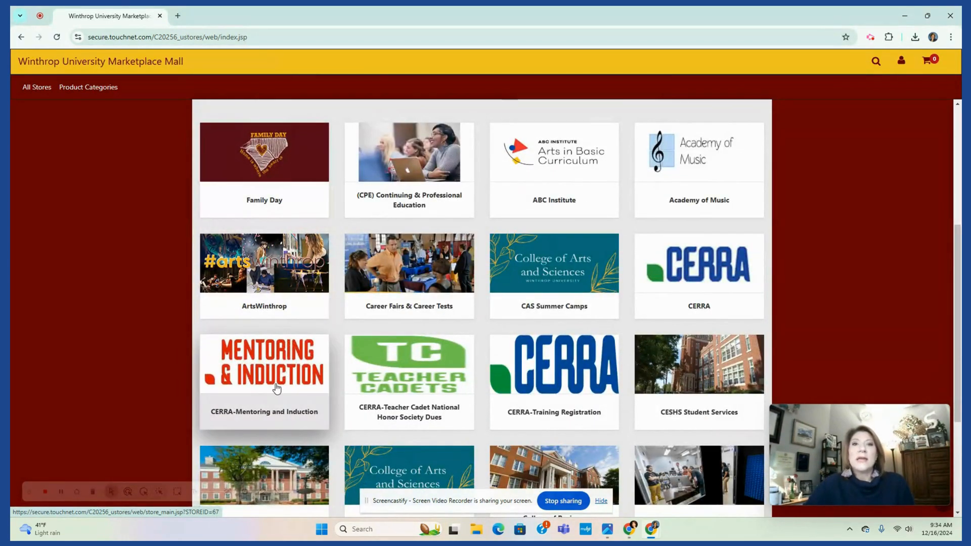
{"action": "left_click", "coordinate": [276, 380]}
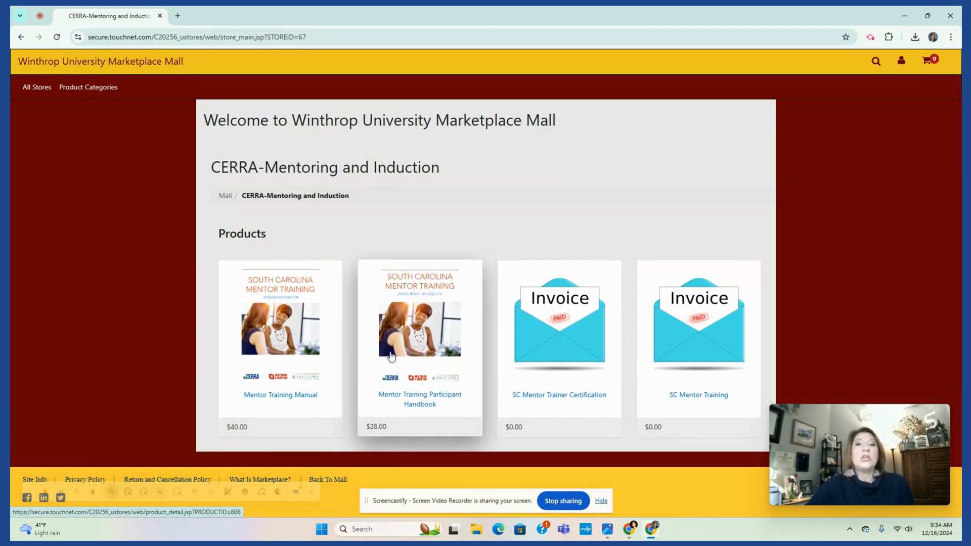
{"action": "left_click", "coordinate": [604, 500]}
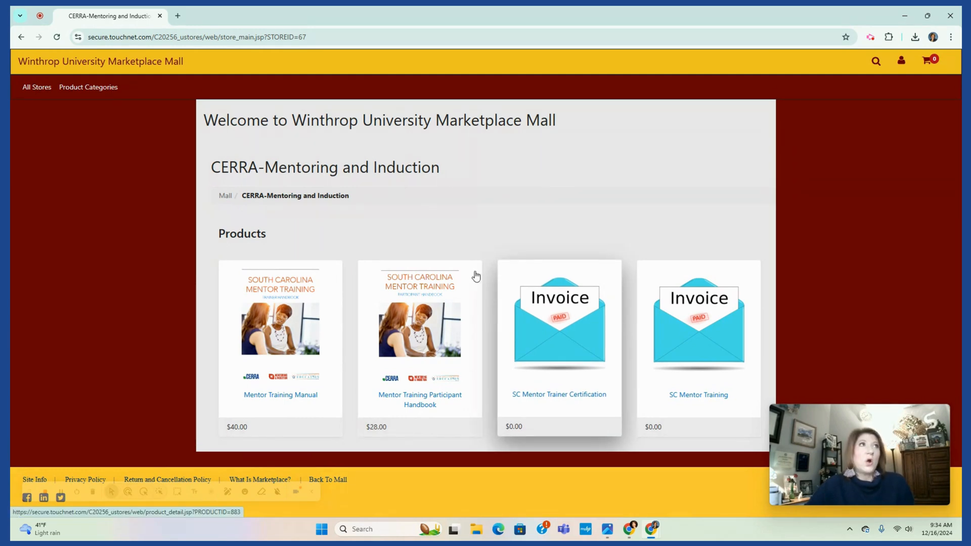
{"action": "left_click", "coordinate": [21, 37]}
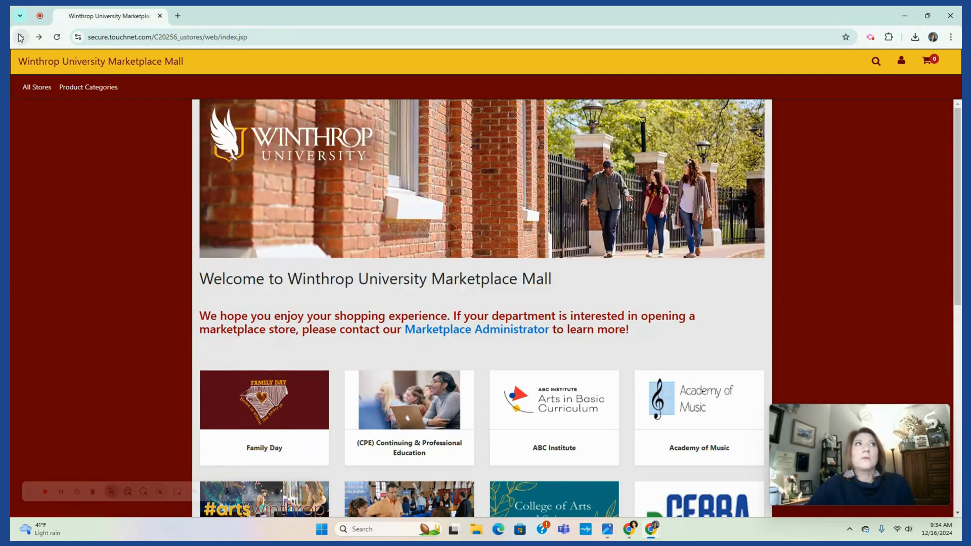
{"action": "left_click", "coordinate": [20, 37]}
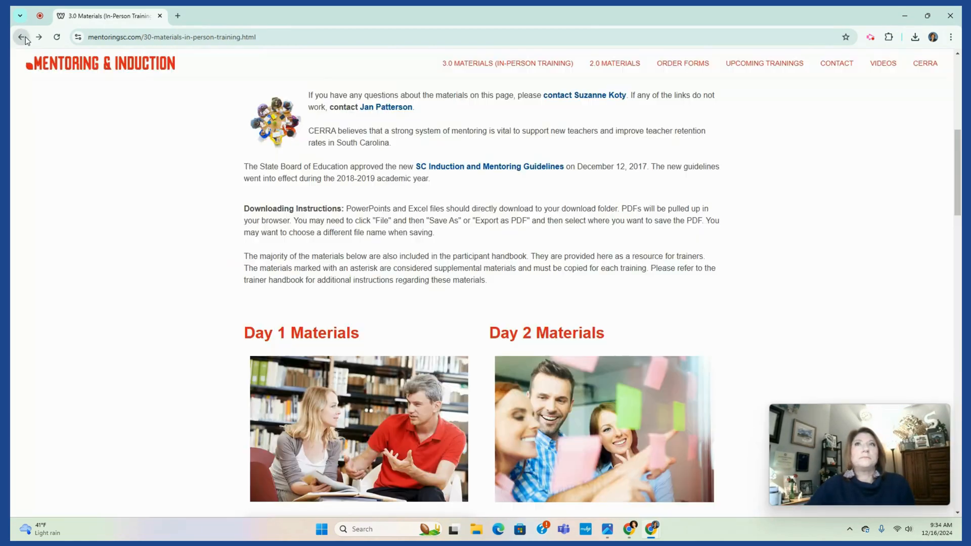
Review the Upcoming Trainings page and the Contact page, returning to the 3.0 materials page after each
{"action": "left_click", "coordinate": [781, 65]}
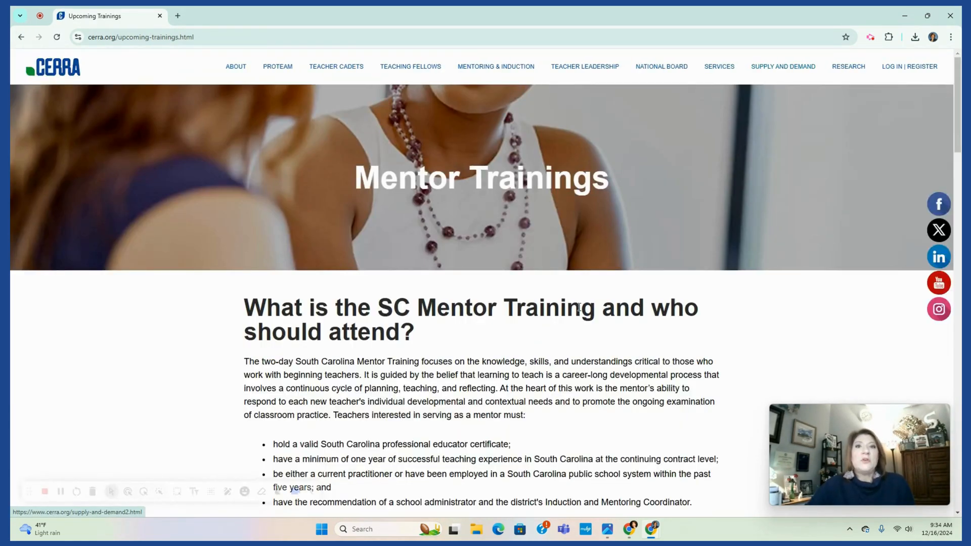
{"action": "scroll", "coordinate": [561, 342], "scroll_direction": "down", "scroll_amount": 10}
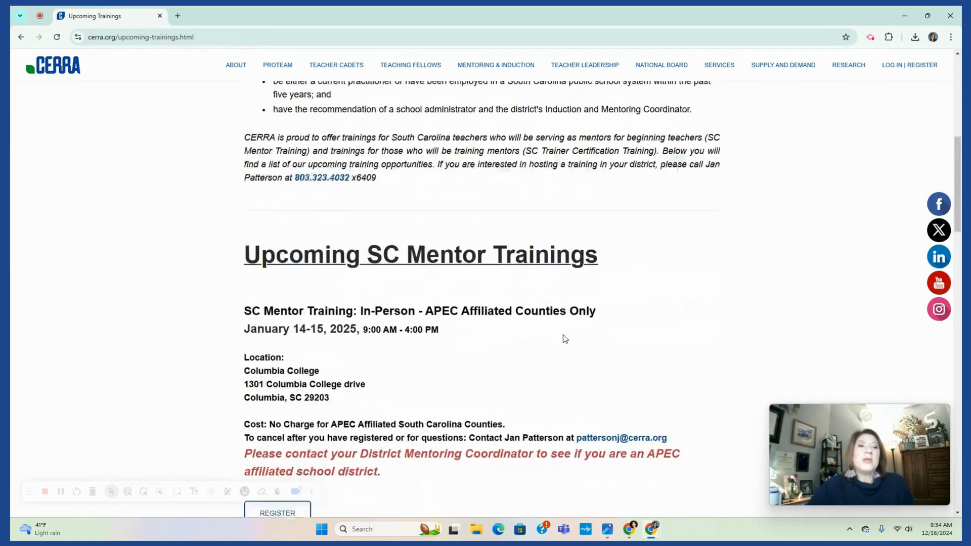
{"action": "scroll", "coordinate": [561, 335], "scroll_direction": "down", "scroll_amount": 4}
{"action": "scroll", "coordinate": [436, 256], "scroll_direction": "up", "scroll_amount": 14}
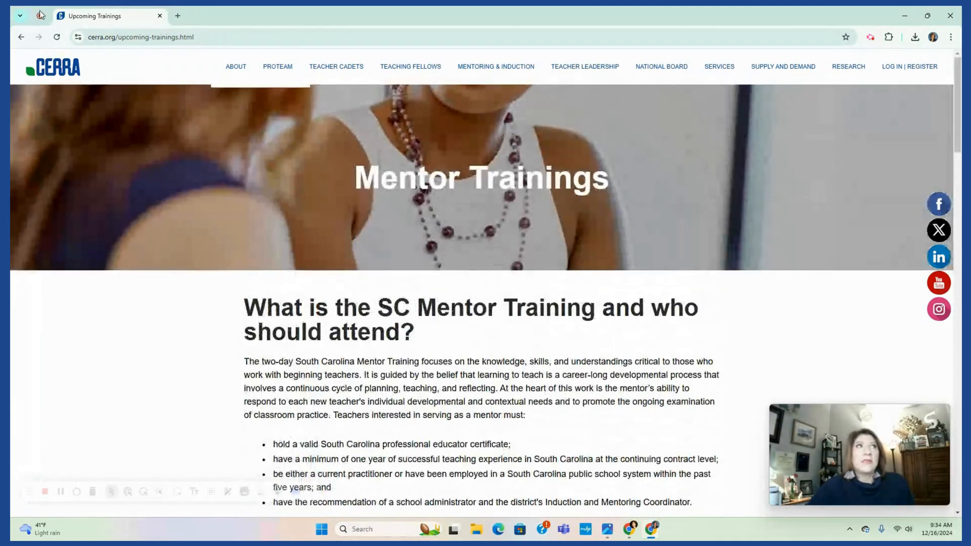
{"action": "left_click", "coordinate": [22, 39]}
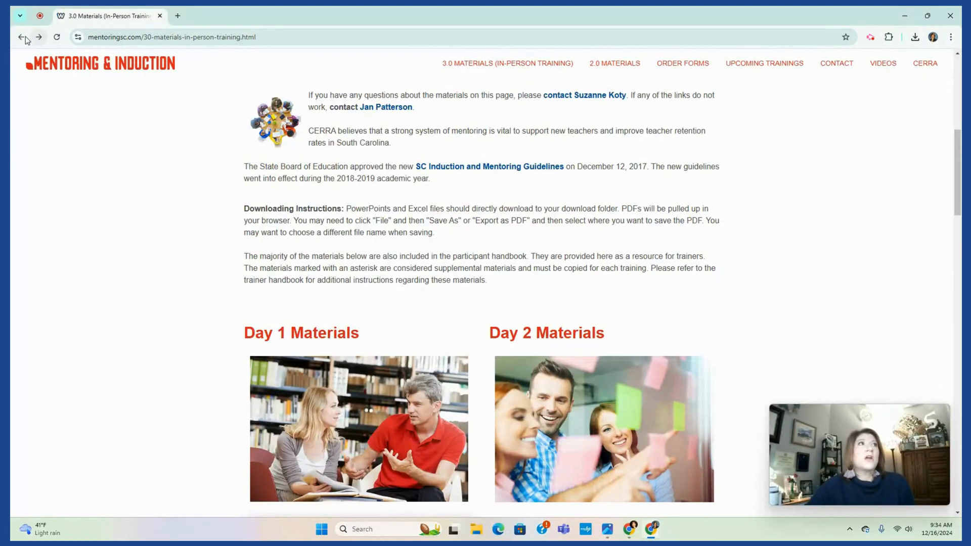
{"action": "left_click", "coordinate": [827, 64]}
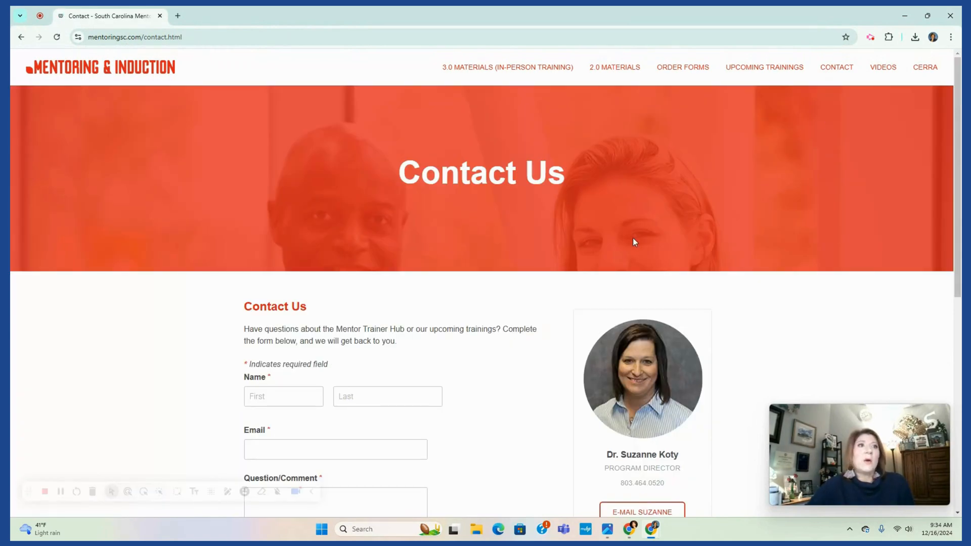
{"action": "left_click", "coordinate": [22, 39]}
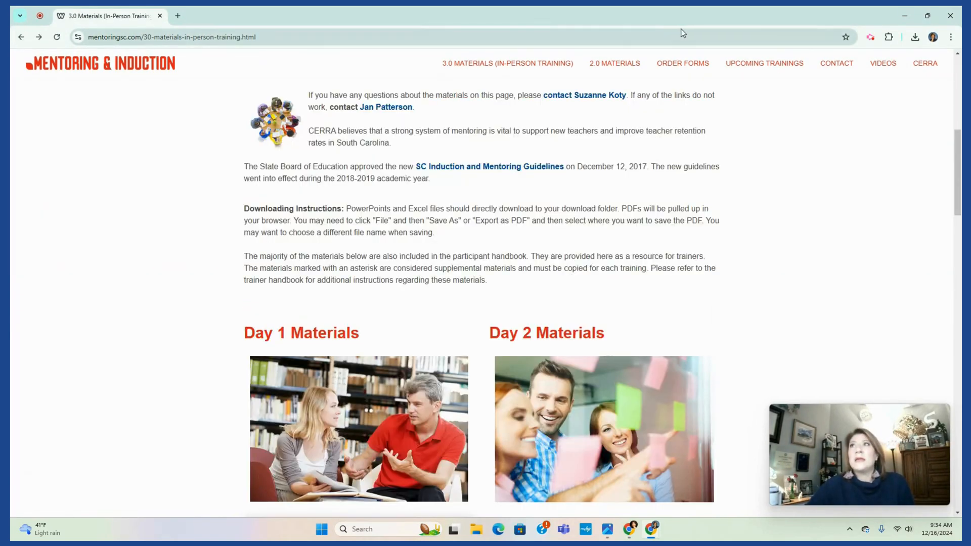
Open the Training Videos page and expand the Module 7, Module 6 and Module 5 videos to view them
{"action": "left_click", "coordinate": [883, 63]}
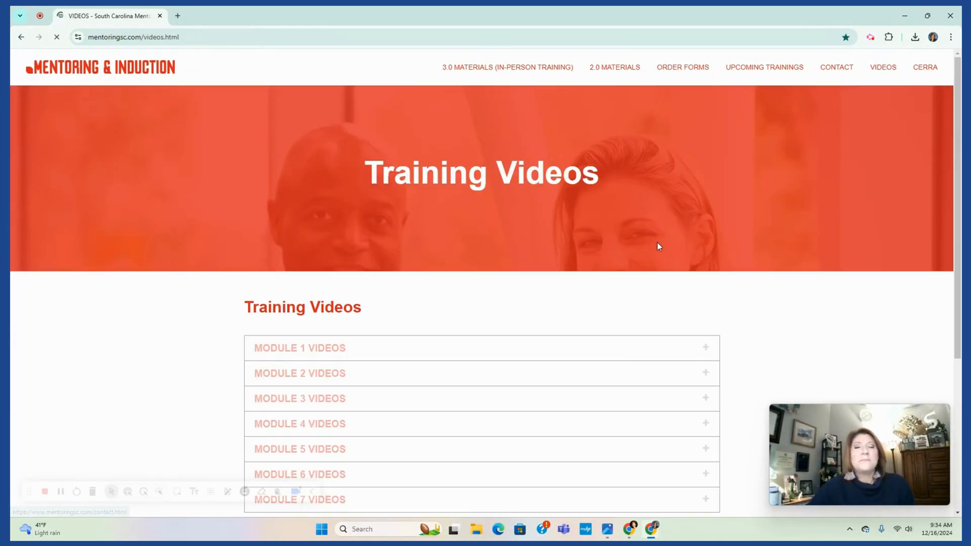
{"action": "scroll", "coordinate": [659, 247], "scroll_direction": "down", "scroll_amount": 1}
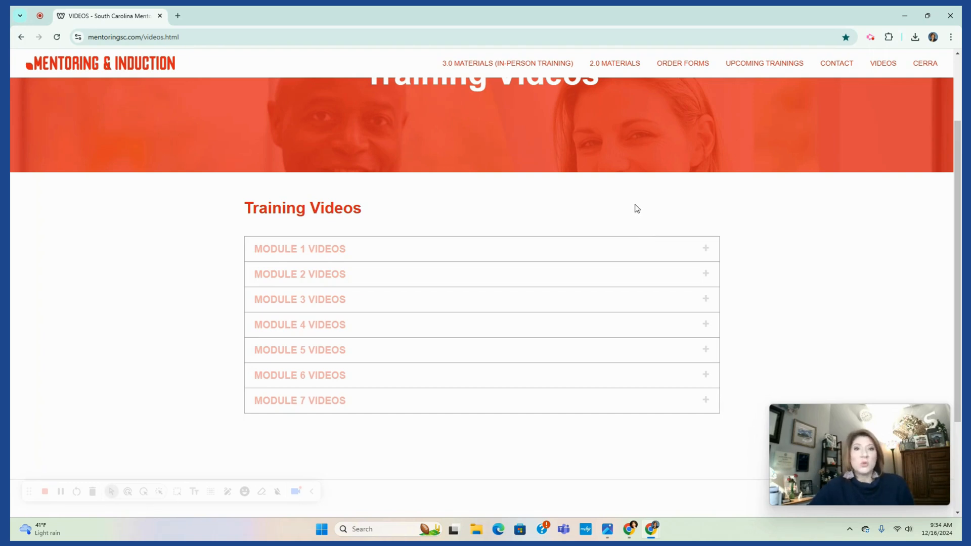
{"action": "left_click", "coordinate": [292, 402]}
{"action": "scroll", "coordinate": [309, 304], "scroll_direction": "down", "scroll_amount": 3}
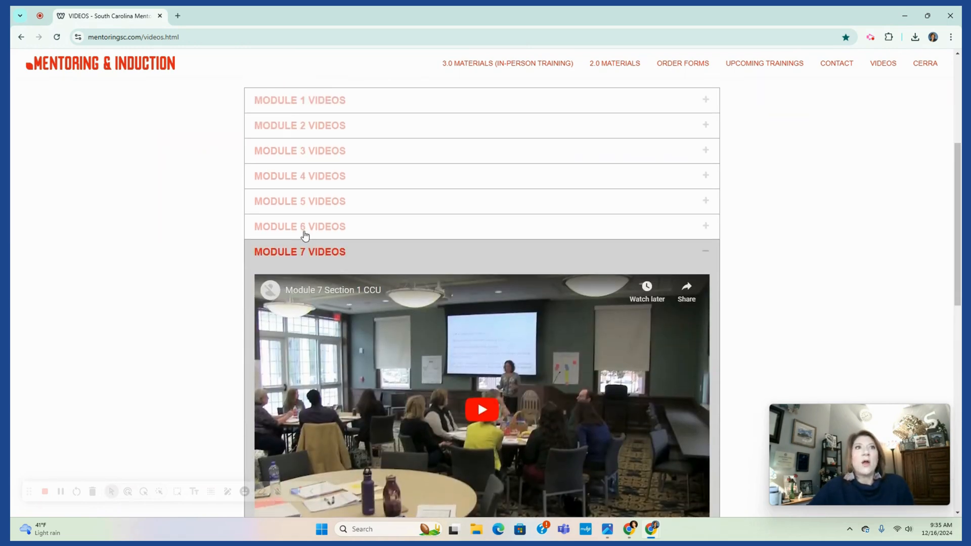
{"action": "left_click", "coordinate": [305, 235]}
{"action": "left_click", "coordinate": [311, 200]}
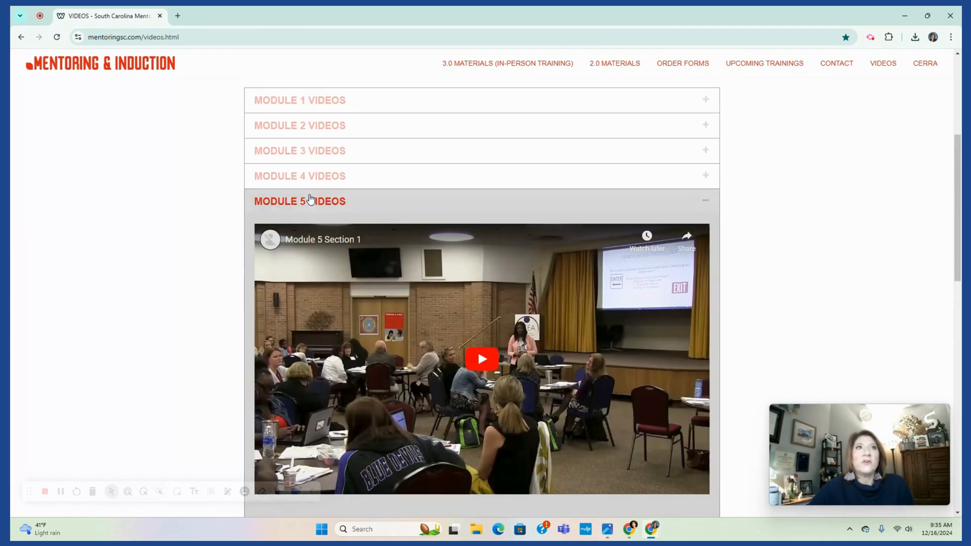
{"action": "scroll", "coordinate": [328, 187], "scroll_direction": "down", "scroll_amount": 10}
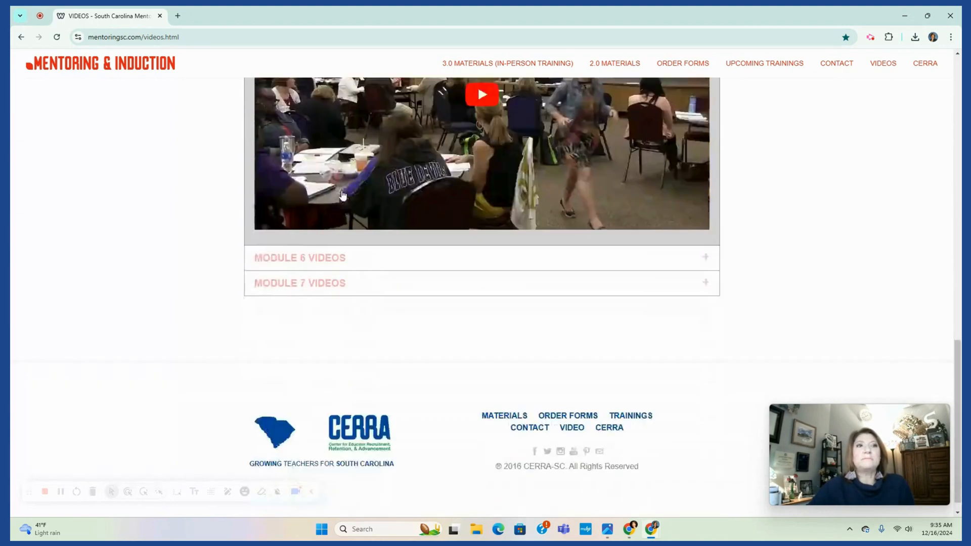
{"action": "scroll", "coordinate": [342, 193], "scroll_direction": "up", "scroll_amount": 9}
Expand the Module 4, Module 3, Module 2 and Module 1 videos in turn on the Training Videos page
{"action": "left_click", "coordinate": [322, 134]}
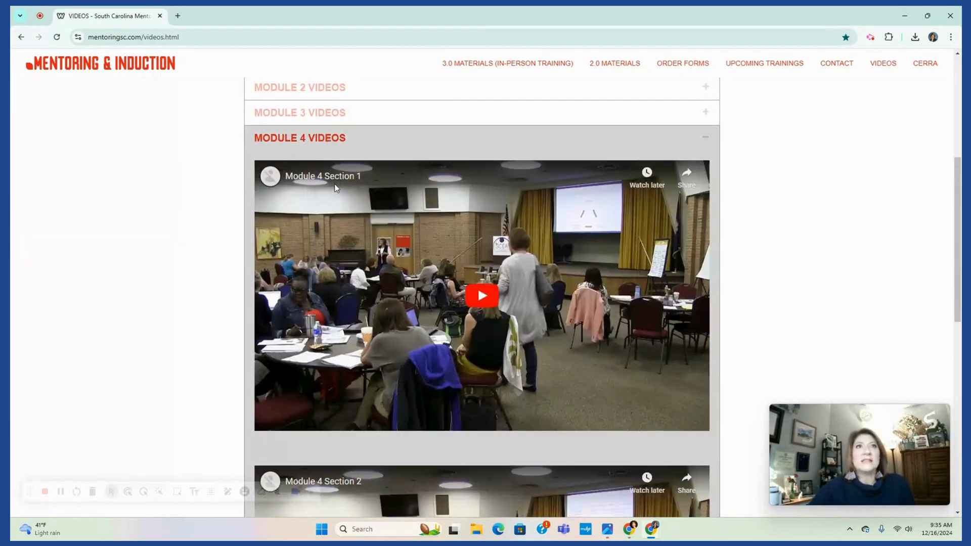
{"action": "scroll", "coordinate": [335, 183], "scroll_direction": "up", "scroll_amount": 4}
{"action": "left_click", "coordinate": [320, 305]}
{"action": "left_click", "coordinate": [321, 284]}
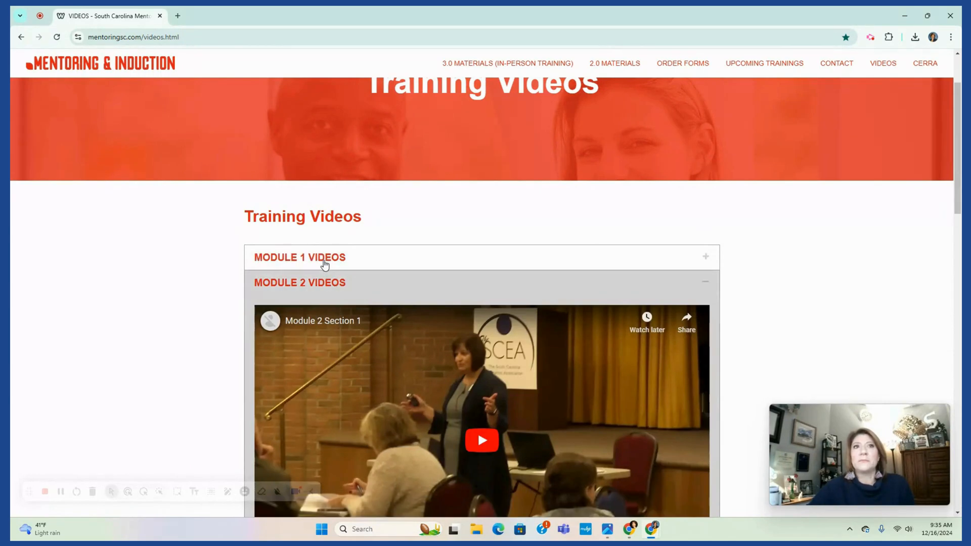
{"action": "left_click", "coordinate": [323, 257]}
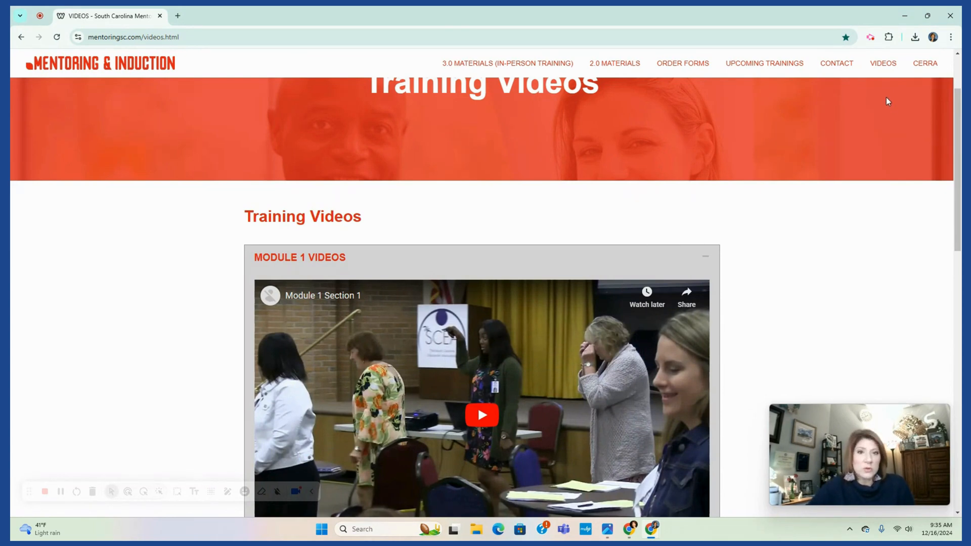
Visit the CERRA home page and go back to the Online SC Mentor Trainer Hub home page to review its content
{"action": "left_click", "coordinate": [932, 64]}
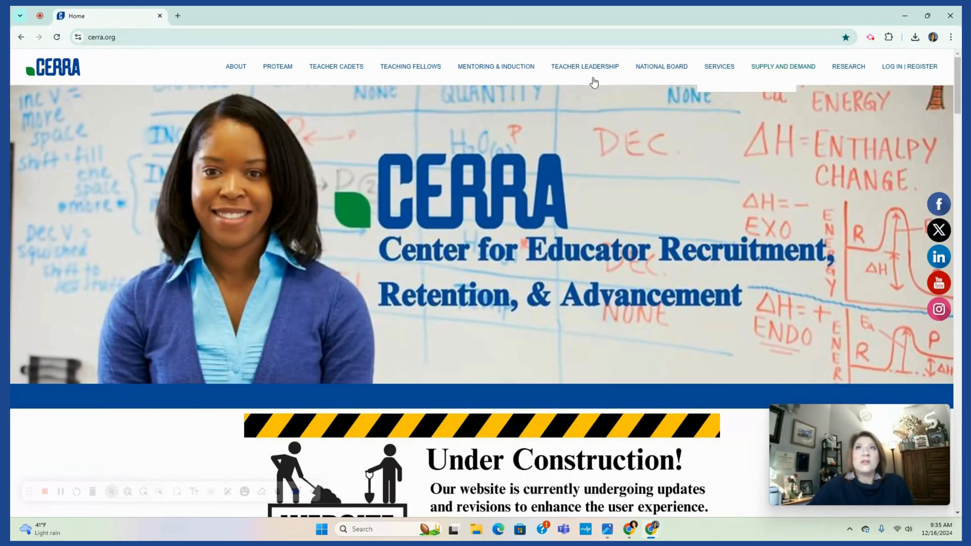
{"action": "left_click", "coordinate": [21, 37]}
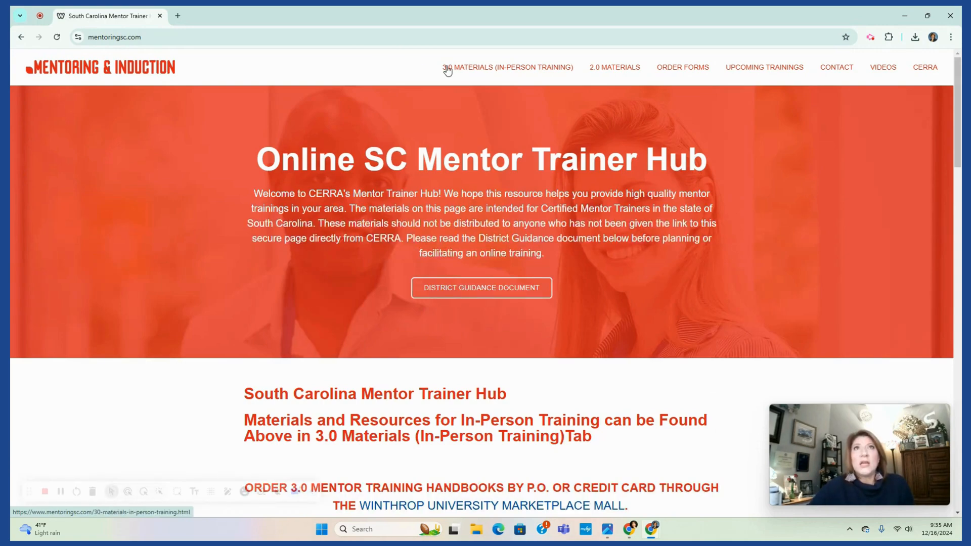
{"action": "scroll", "coordinate": [621, 268], "scroll_direction": "down", "scroll_amount": 6}
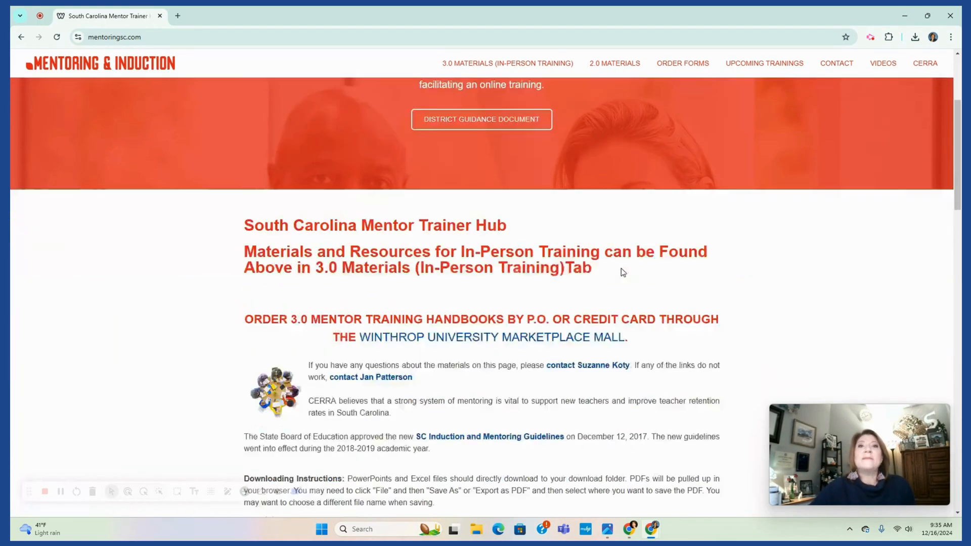
{"action": "scroll", "coordinate": [613, 269], "scroll_direction": "down", "scroll_amount": 4}
{"action": "scroll", "coordinate": [450, 117], "scroll_direction": "up", "scroll_amount": 6}
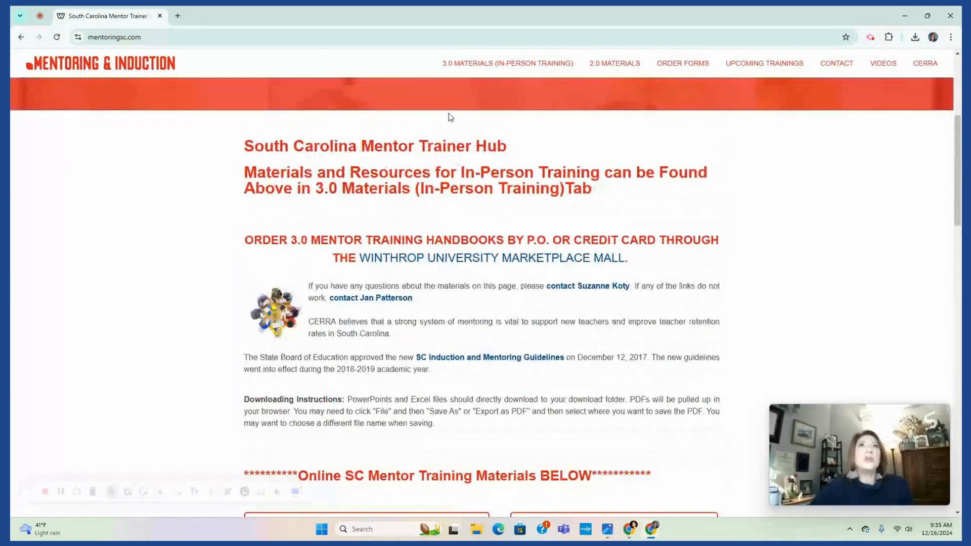
Reopen the 3.0 in-person training materials, expand ATLAS under Day 2 Materials and follow its login link to the ATLAS video library
{"action": "left_click", "coordinate": [467, 65]}
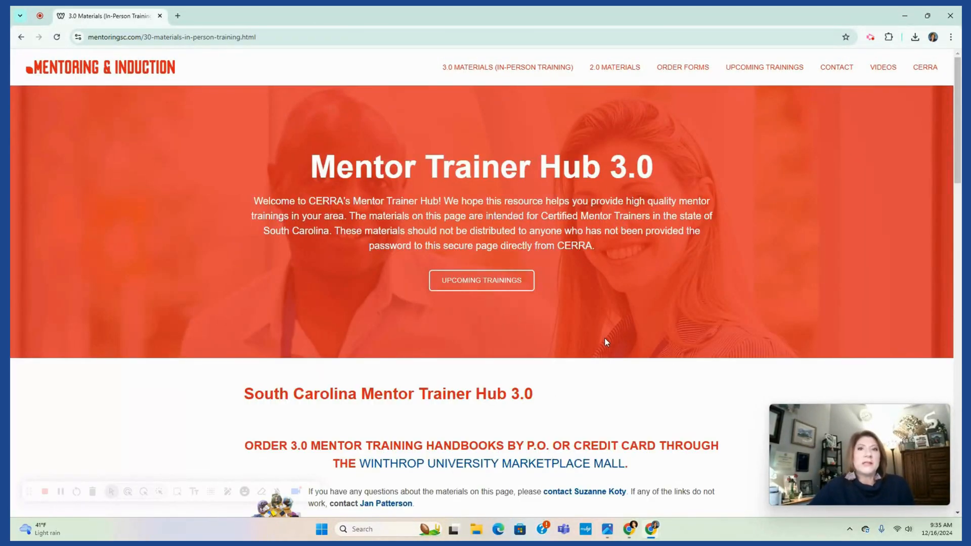
{"action": "scroll", "coordinate": [592, 349], "scroll_direction": "down", "scroll_amount": 10}
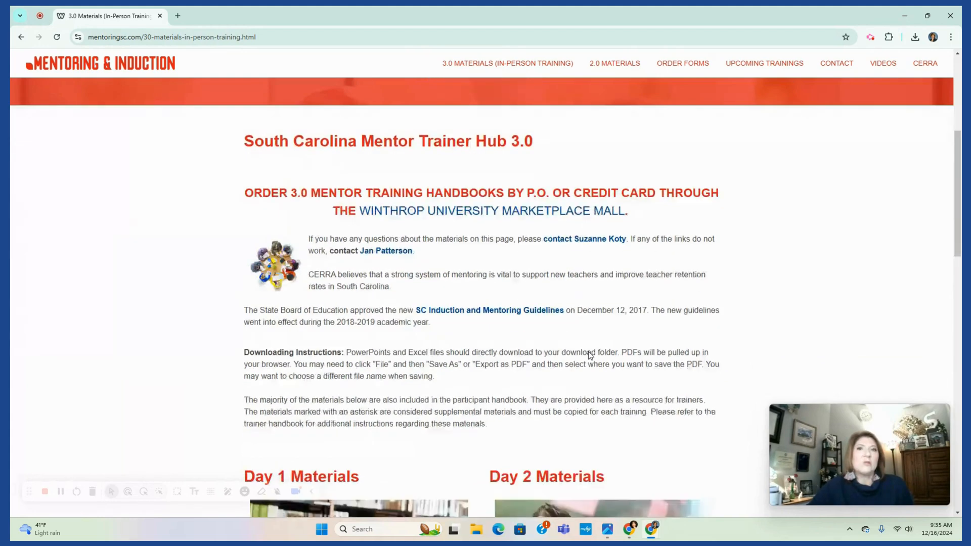
{"action": "scroll", "coordinate": [587, 354], "scroll_direction": "down", "scroll_amount": 1}
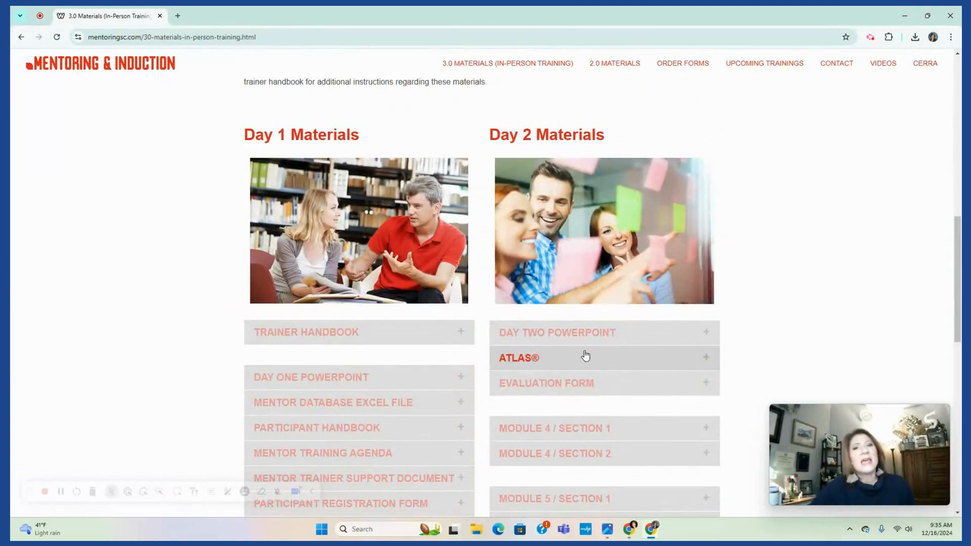
{"action": "left_click", "coordinate": [585, 356]}
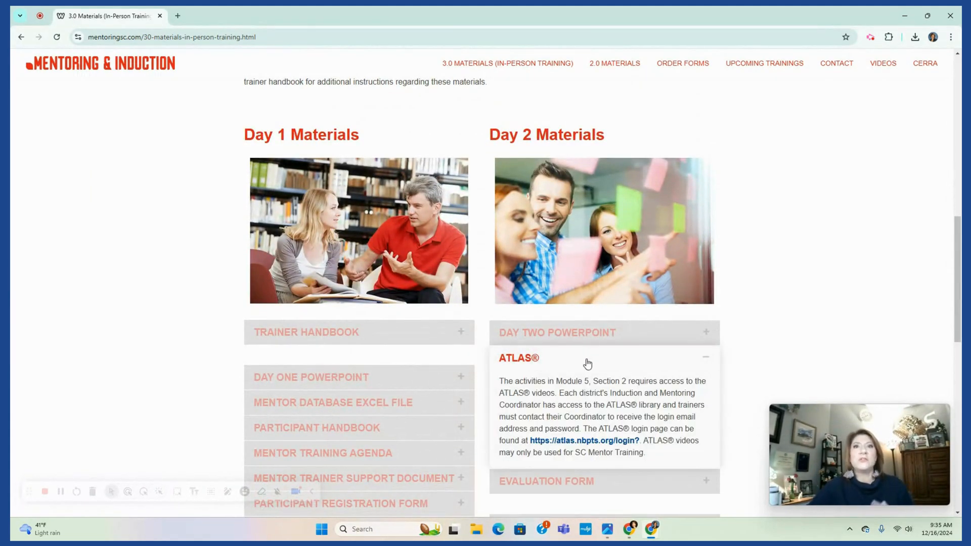
{"action": "scroll", "coordinate": [598, 371], "scroll_direction": "down", "scroll_amount": 2}
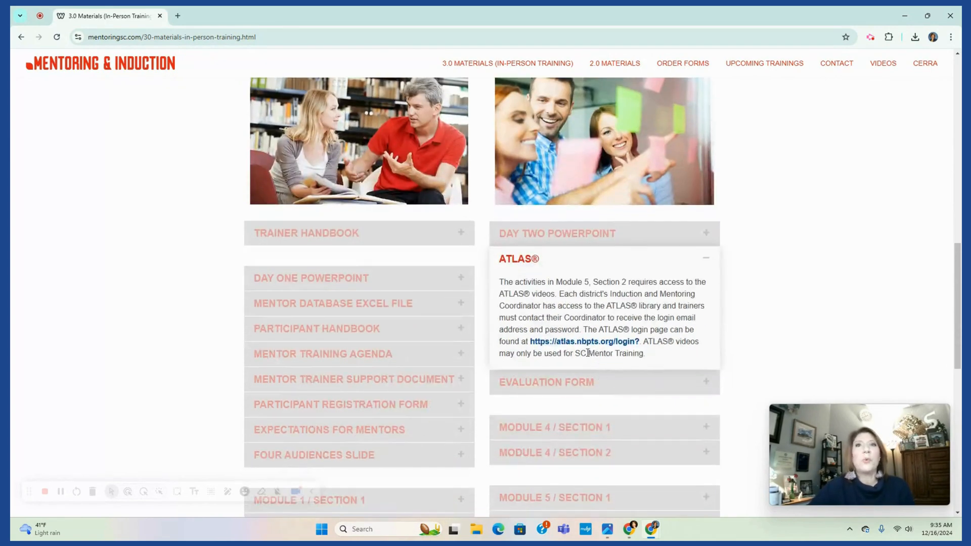
{"action": "left_click", "coordinate": [585, 342]}
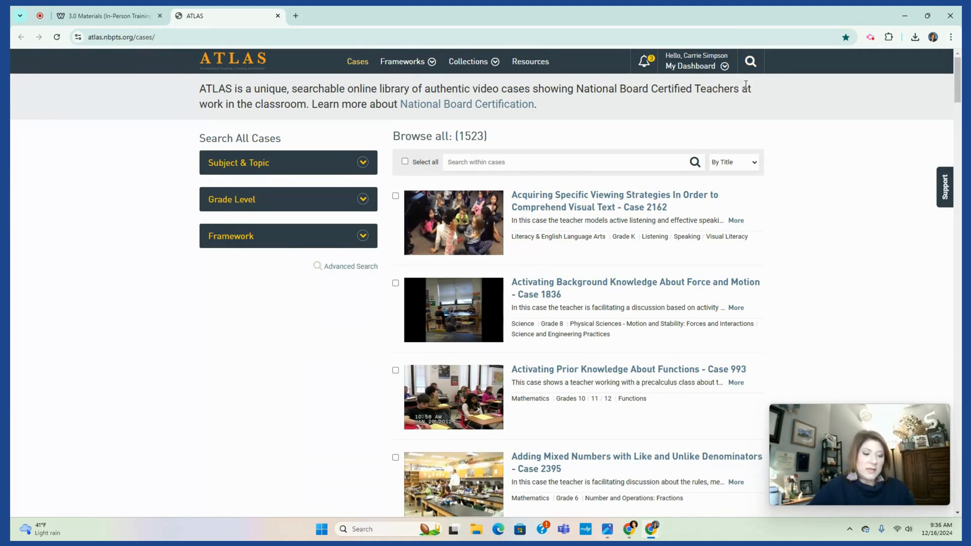
{"action": "left_click", "coordinate": [869, 38]}
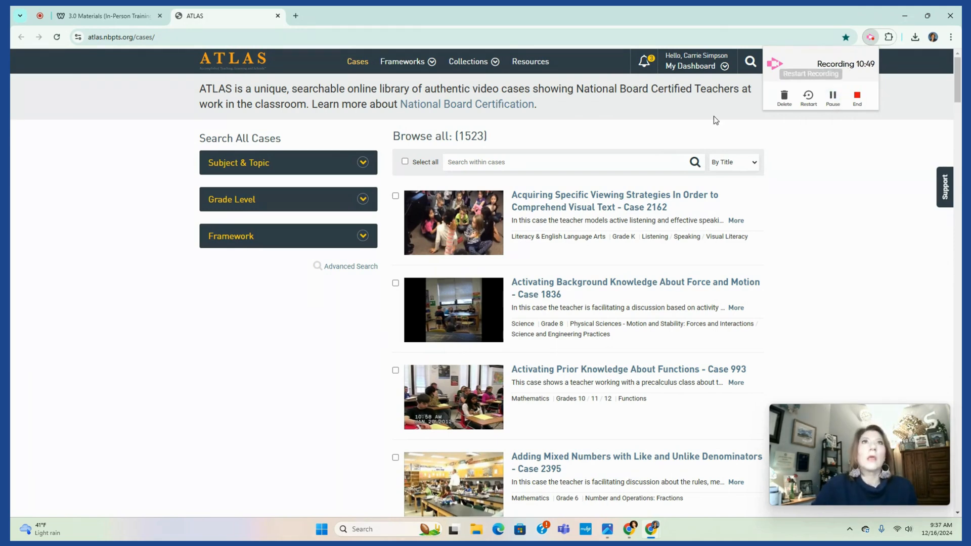
Return to the full ATLAS case list and search the cases for 861
{"action": "left_click", "coordinate": [217, 62]}
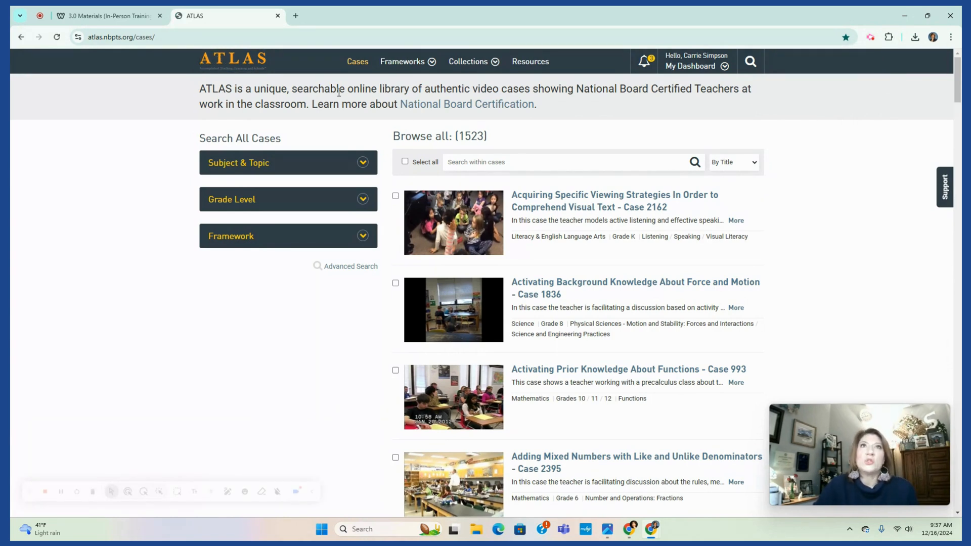
{"action": "left_click", "coordinate": [479, 163]}
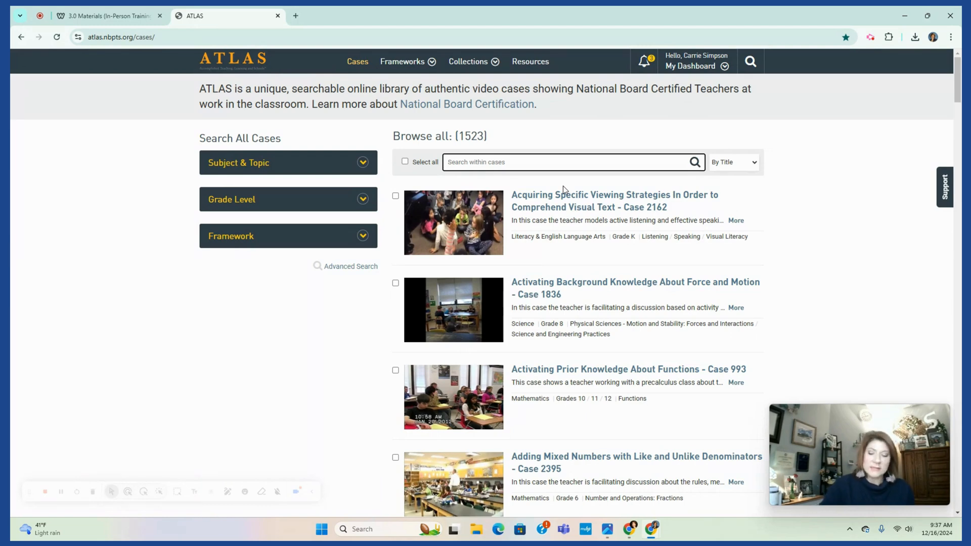
{"action": "type", "text": "861"}
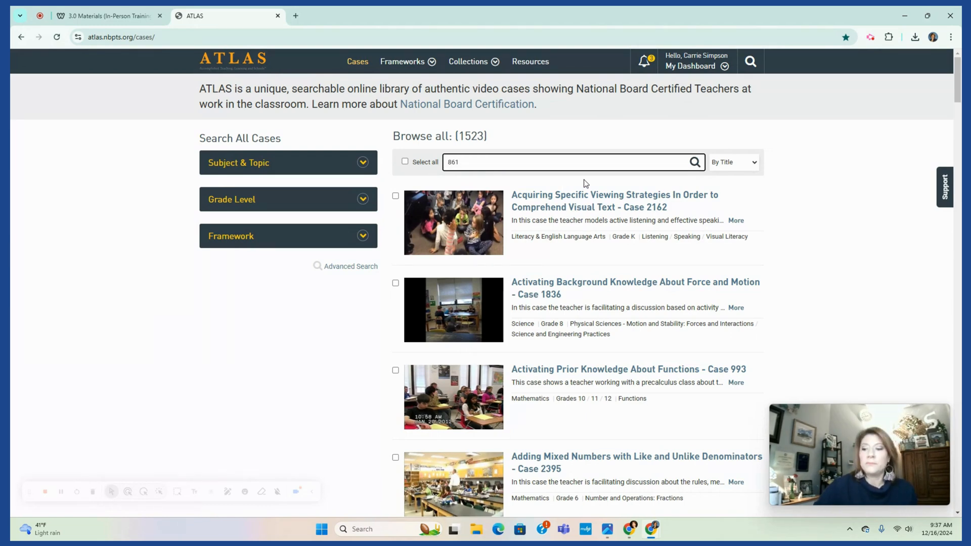
{"action": "key", "text": "Return"}
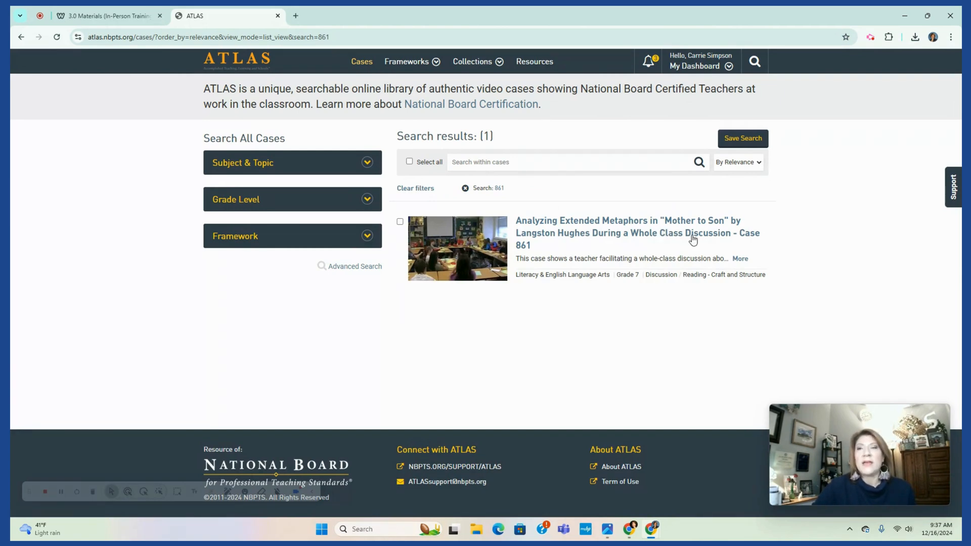
Save Case 861 to a new folder named Mentor Training under My Saved Cases
{"action": "left_click", "coordinate": [400, 222]}
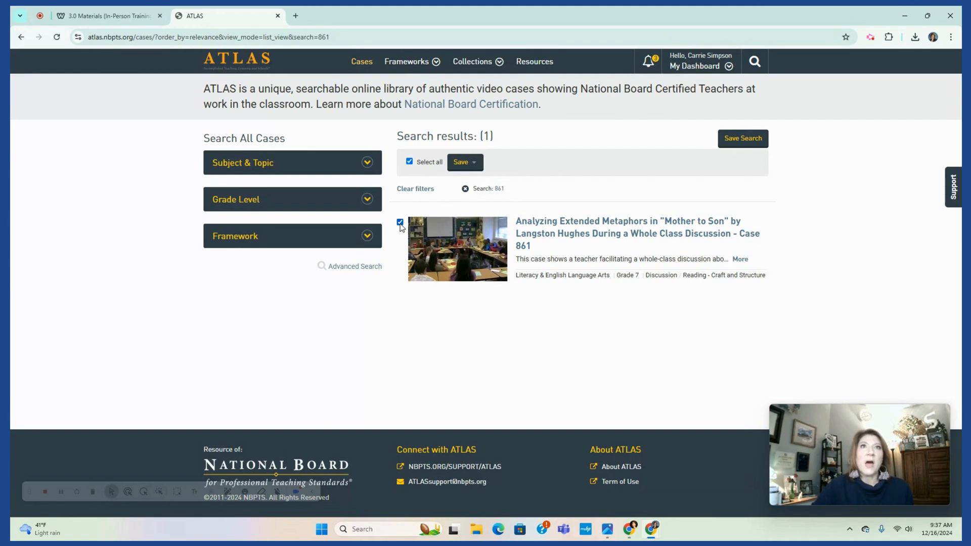
{"action": "left_click", "coordinate": [475, 165]}
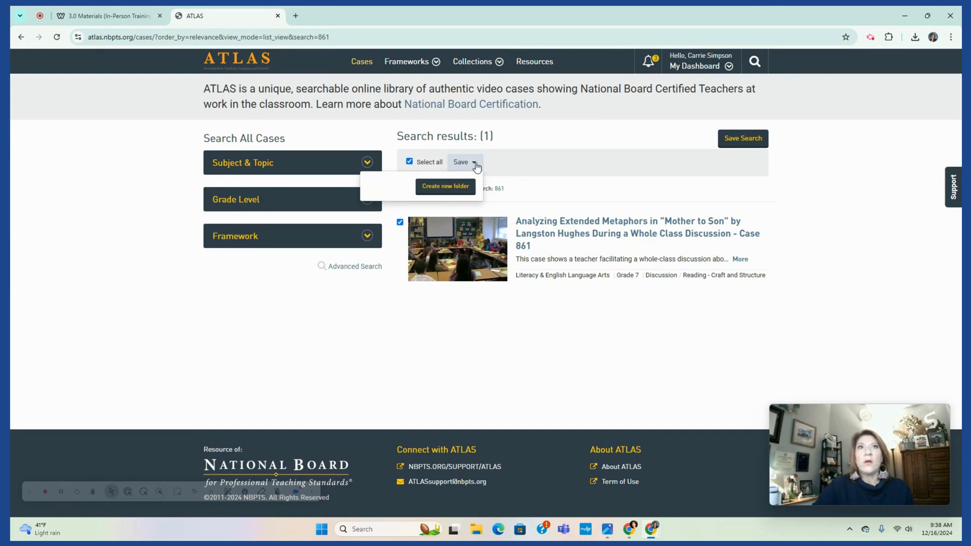
{"action": "left_click", "coordinate": [441, 192]}
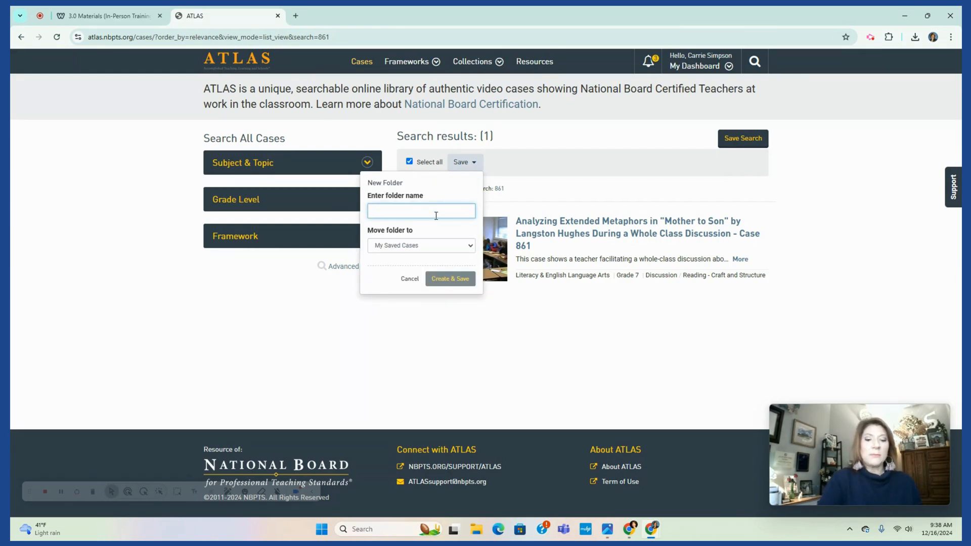
{"action": "type", "text": "Mento"}
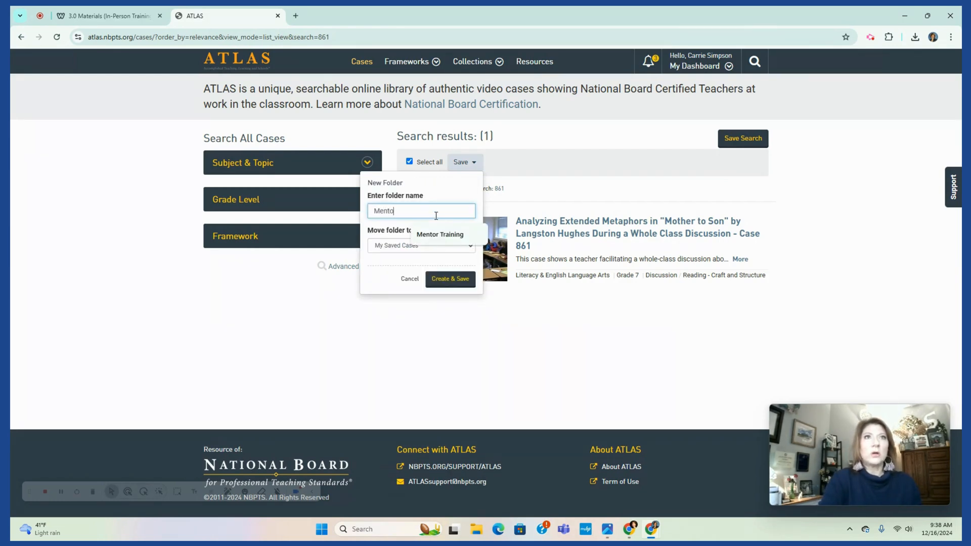
{"action": "type", "text": "r Training"}
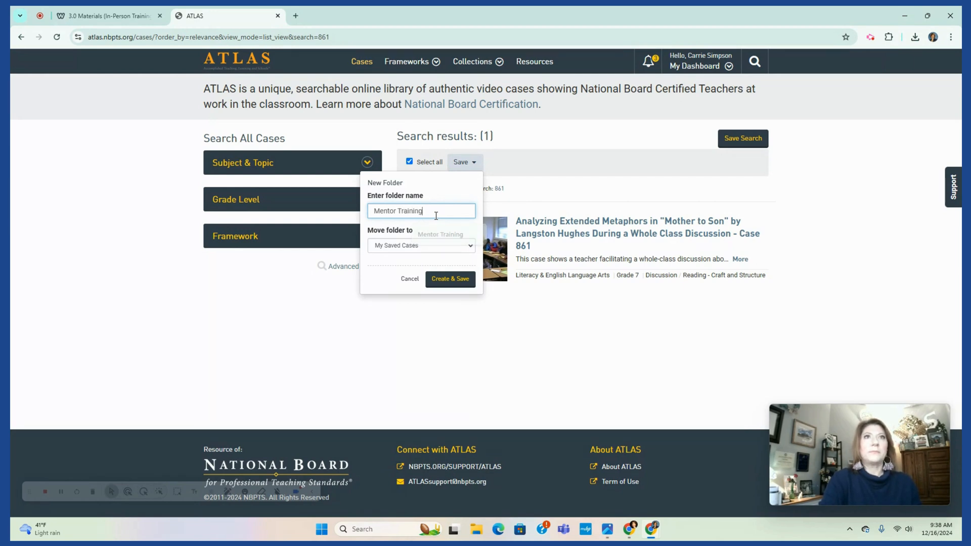
{"action": "left_click", "coordinate": [454, 286]}
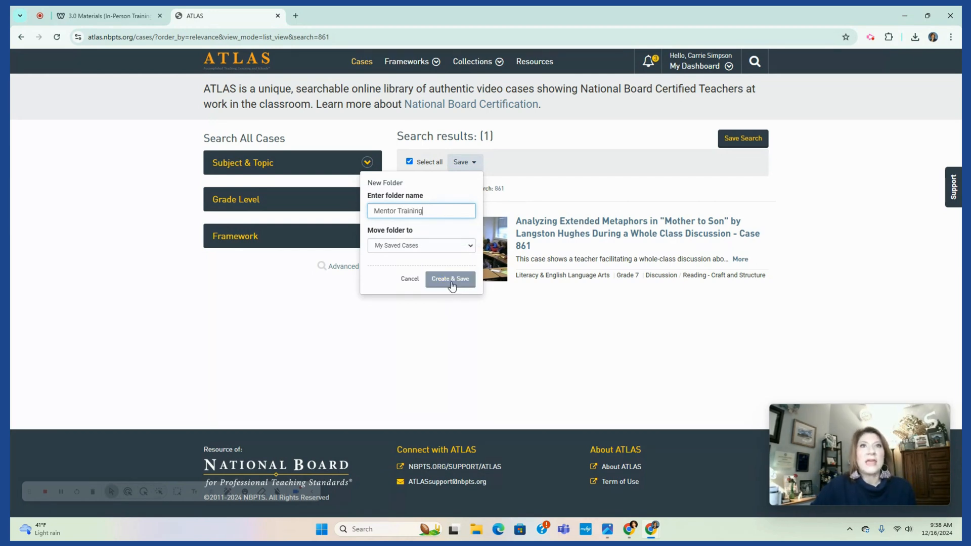
{"action": "left_click", "coordinate": [452, 284]}
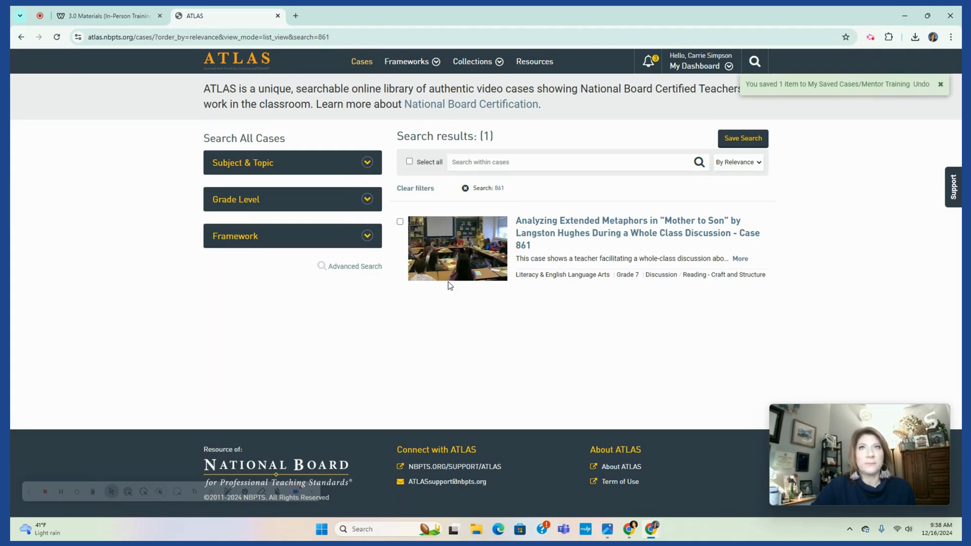
Try to search the cases for 1741 with the 861 search filter still applied
{"action": "left_click", "coordinate": [520, 162]}
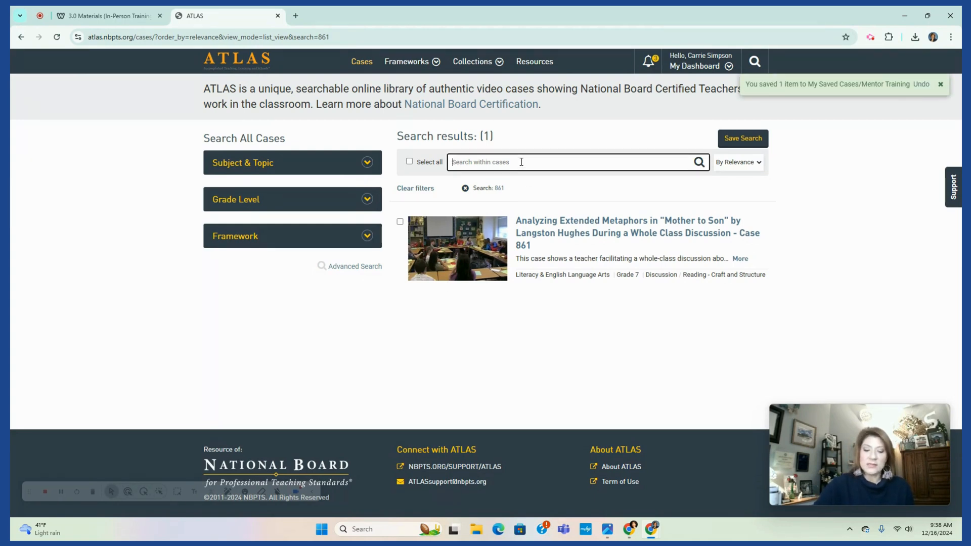
{"action": "type", "text": "1741"}
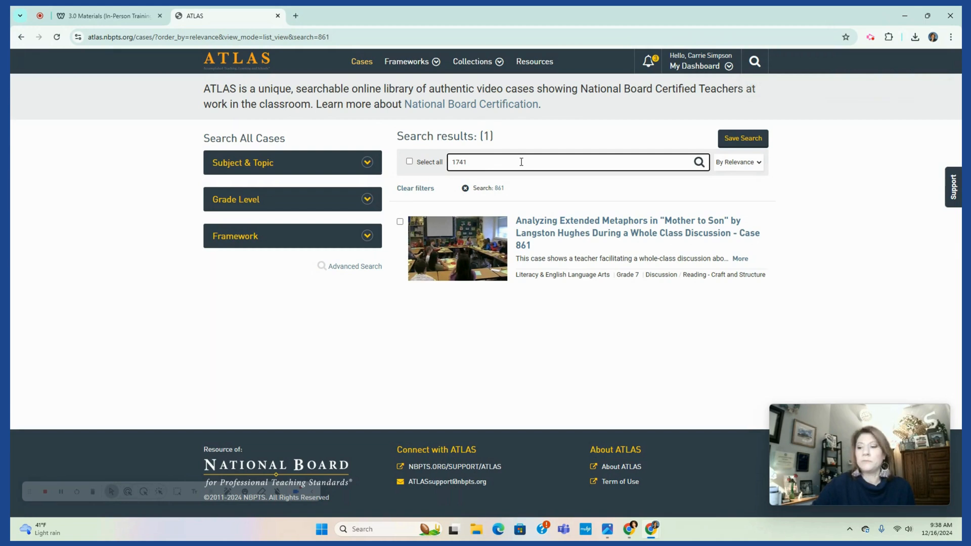
{"action": "key", "text": "Return"}
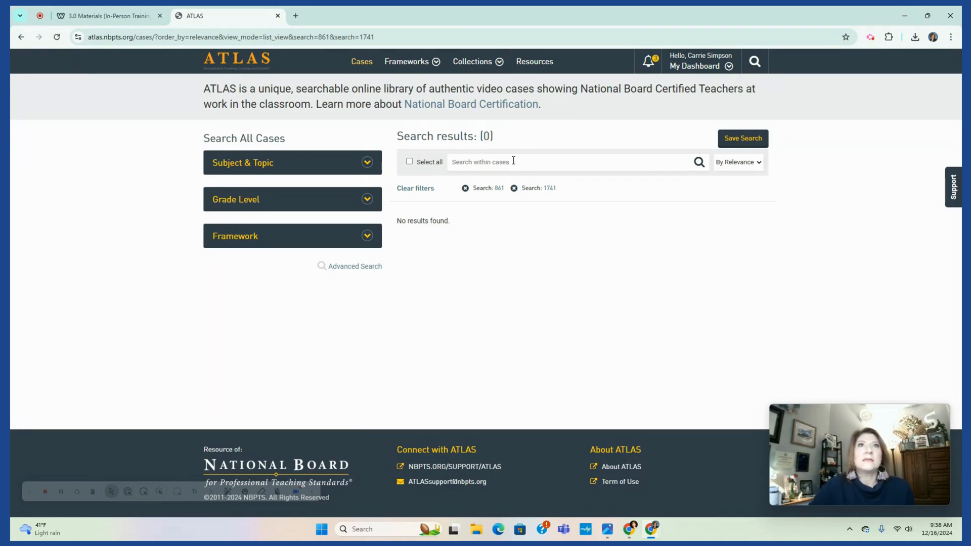
{"action": "left_click", "coordinate": [515, 161]}
{"action": "type", "text": "1741"}
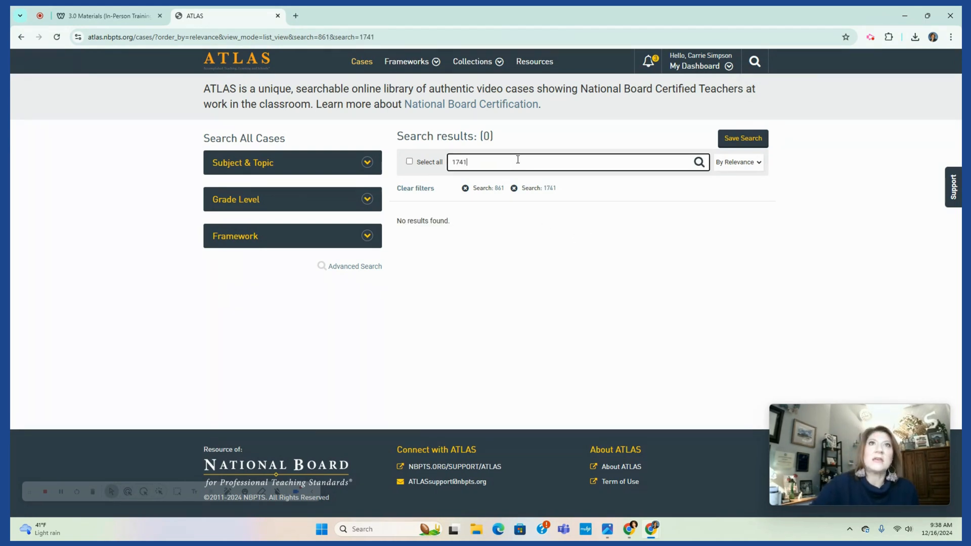
{"action": "key", "text": "Return"}
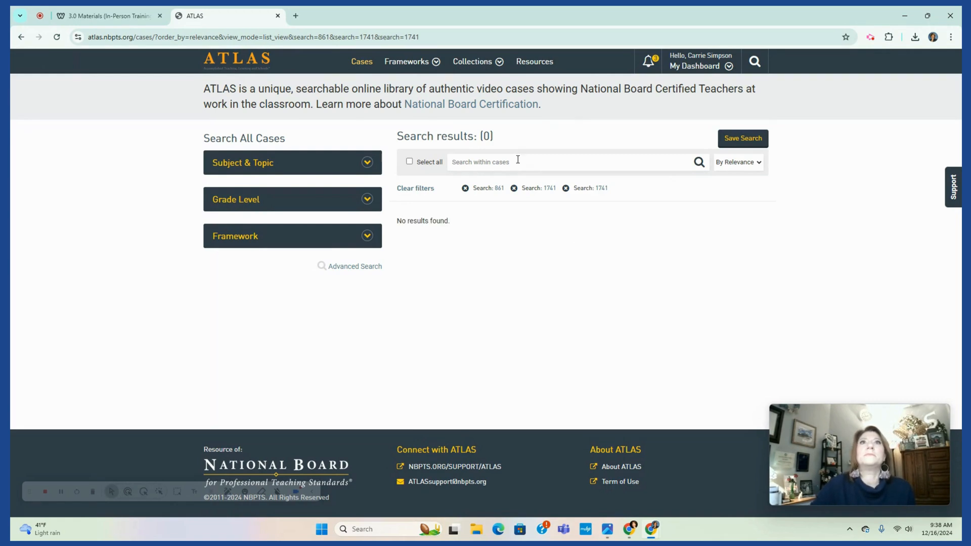
Remove all existing search filters and search the full case list for 1741
{"action": "left_click", "coordinate": [566, 188]}
{"action": "left_click", "coordinate": [513, 188]}
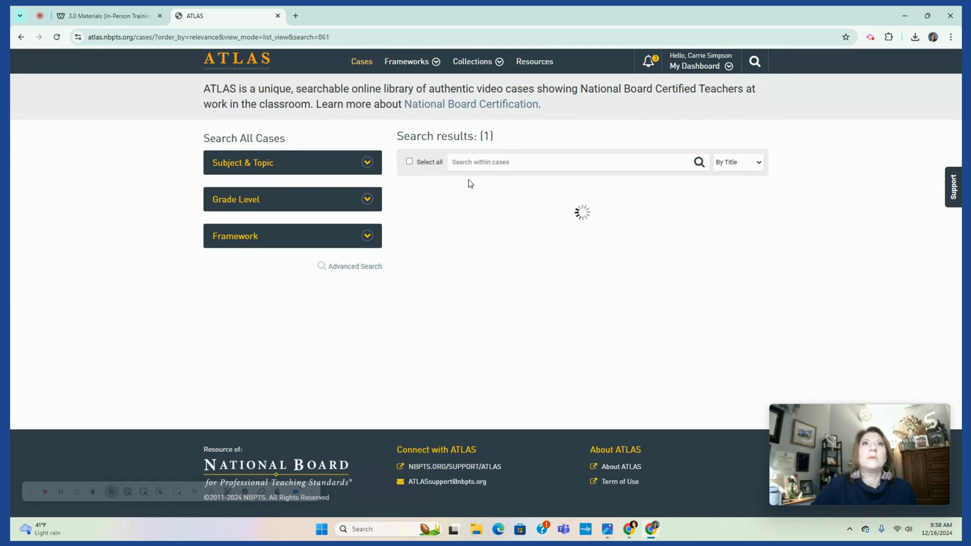
{"action": "left_click", "coordinate": [494, 161]}
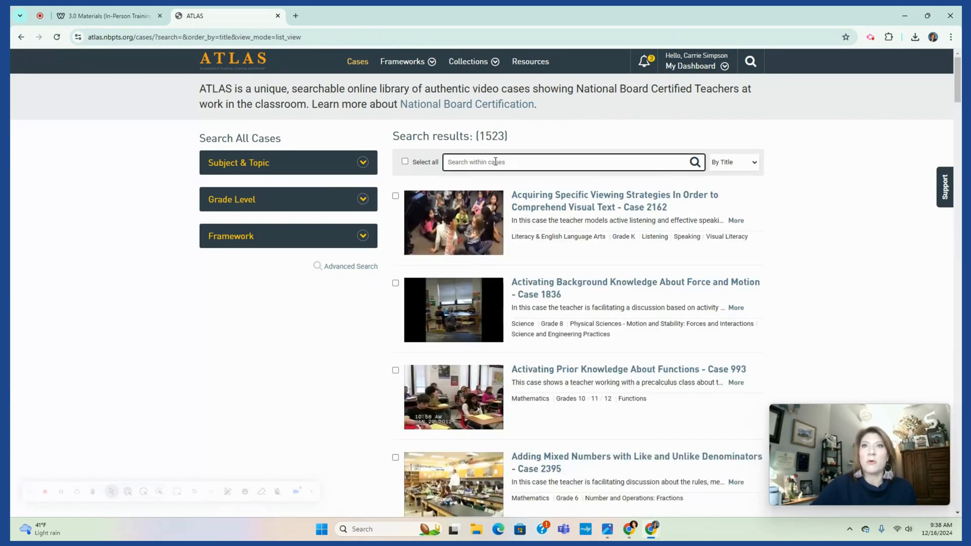
{"action": "type", "text": "1741"}
{"action": "key", "text": "Return"}
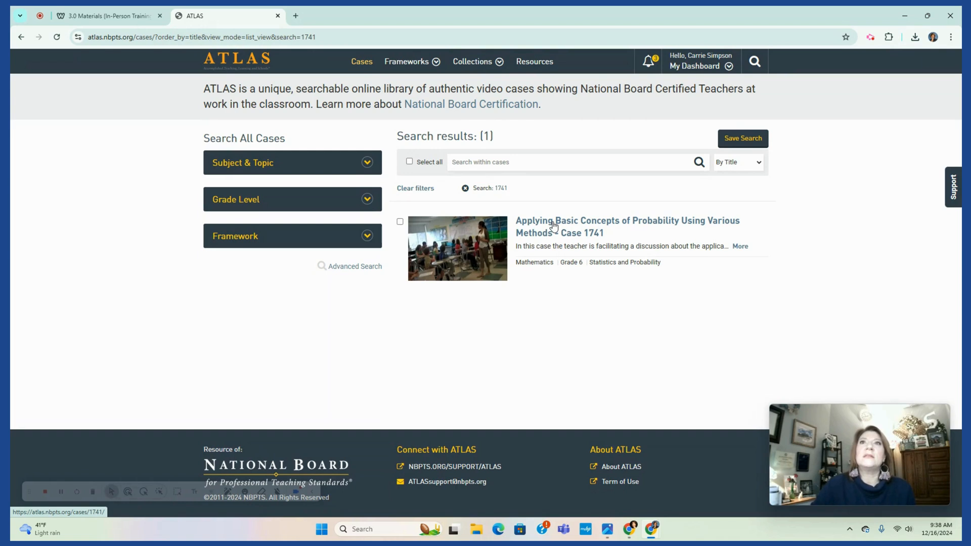
Save Case 1741 to the existing Mentor Training folder
{"action": "left_click", "coordinate": [400, 223]}
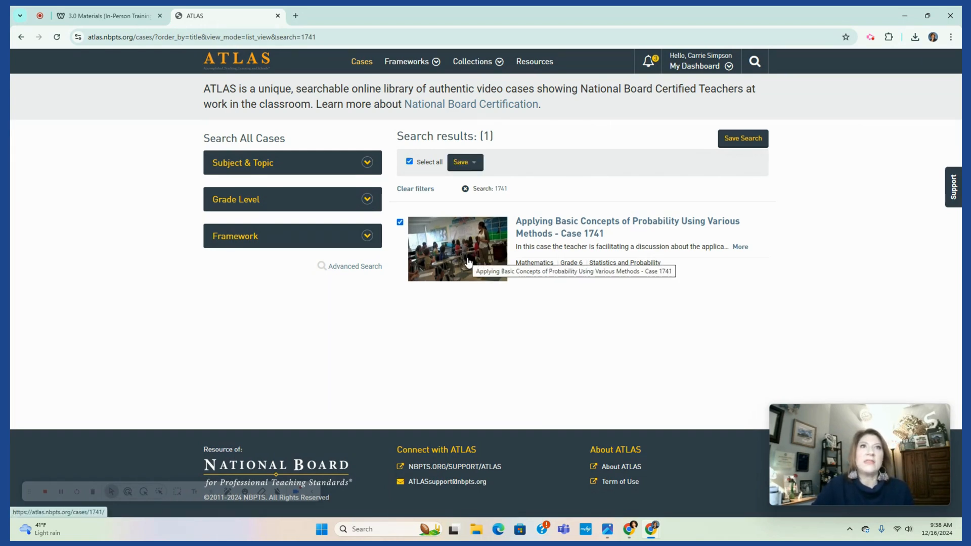
{"action": "left_click", "coordinate": [476, 164]}
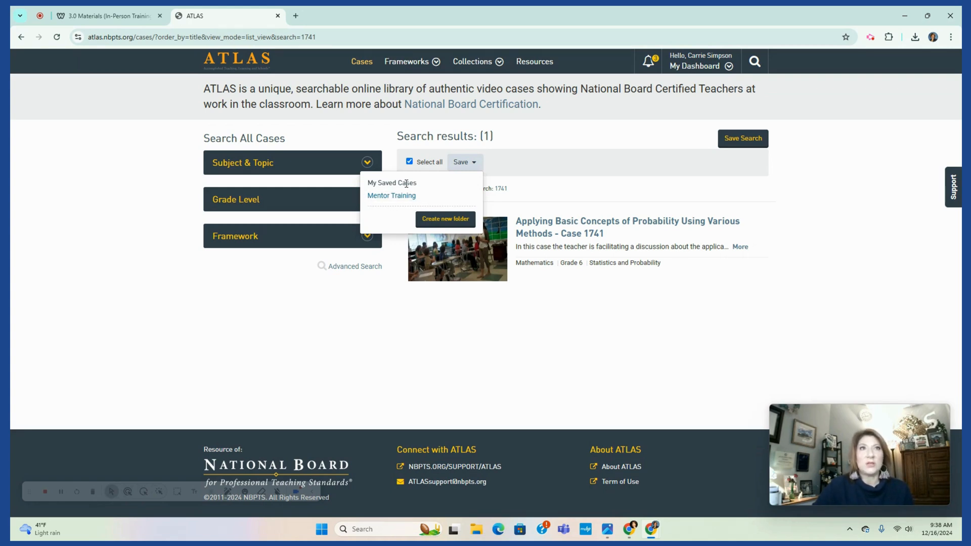
{"action": "left_click", "coordinate": [396, 200]}
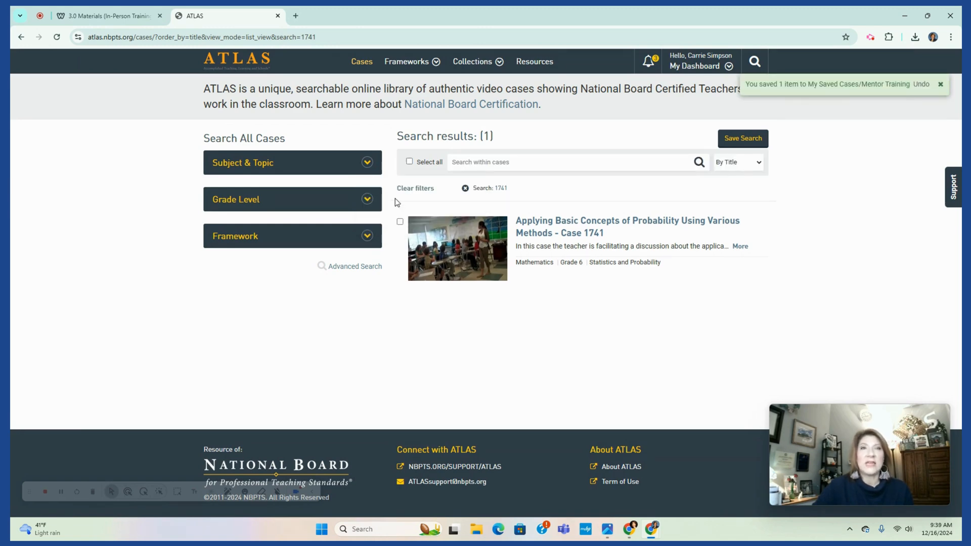
Remove the 1741 search filter and search the cases for 1274
{"action": "left_click", "coordinate": [465, 189]}
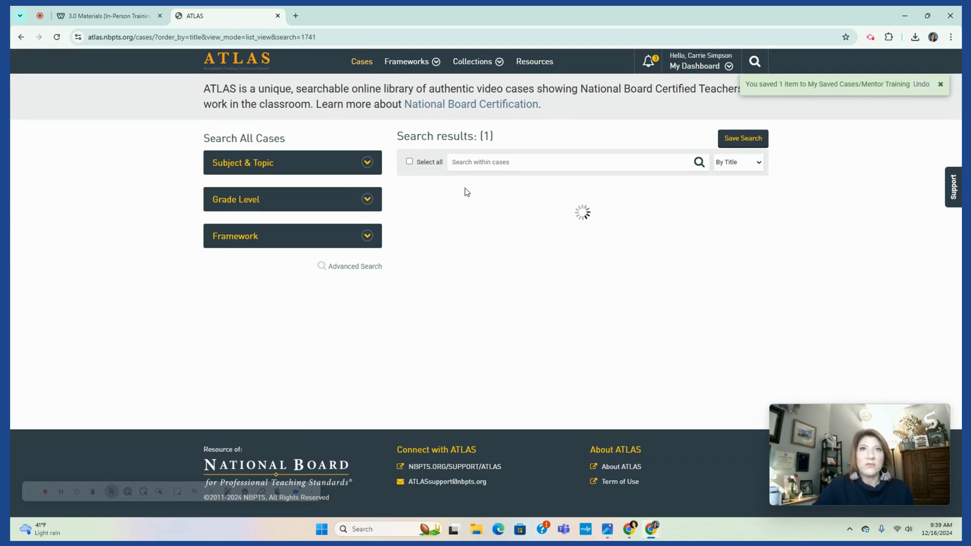
{"action": "left_click", "coordinate": [481, 159]}
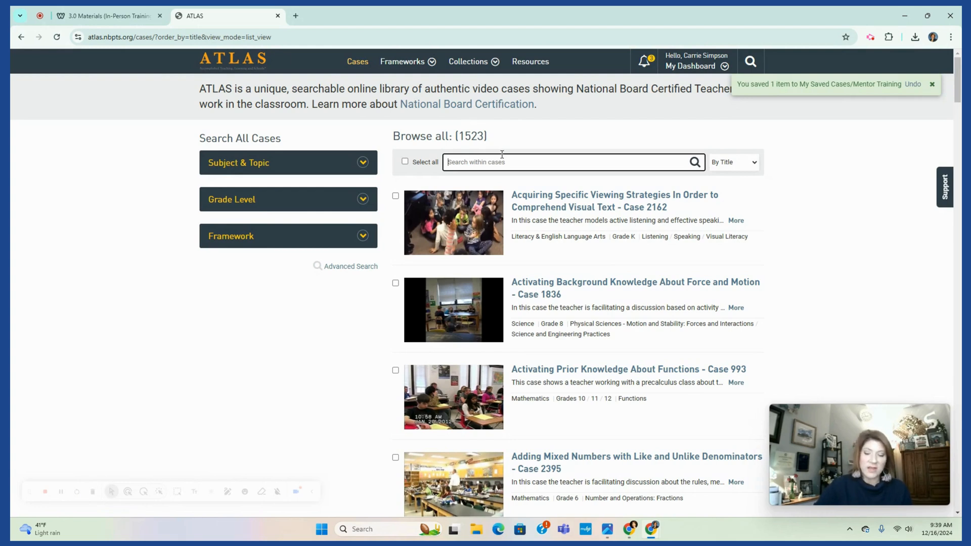
{"action": "type", "text": "1274"}
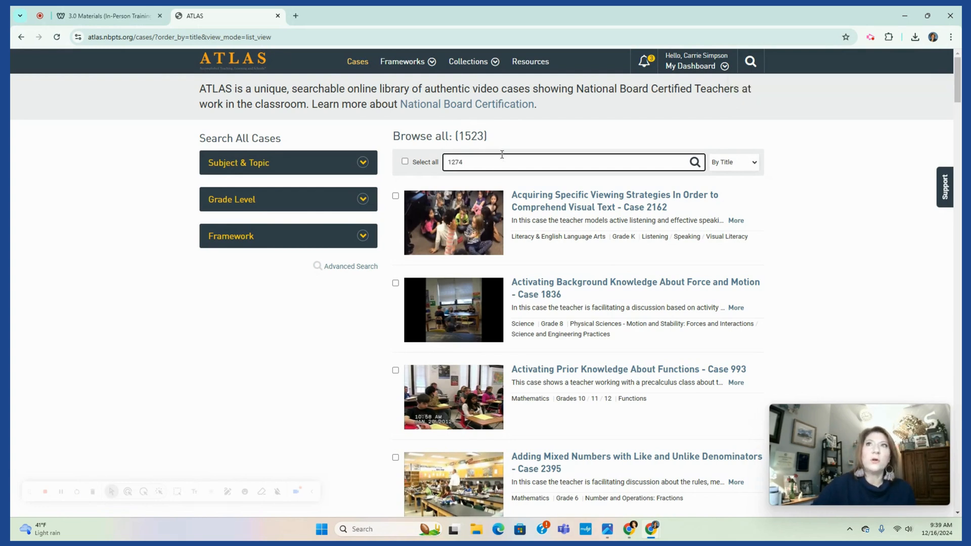
{"action": "key", "text": "Return"}
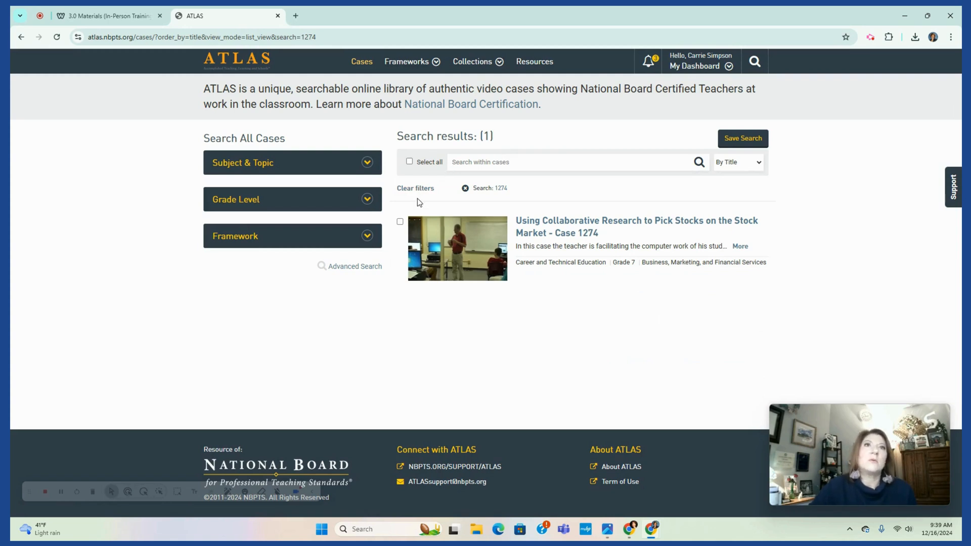
Save Case 1274 to the Mentor Training folder and remove the 1274 search filter
{"action": "left_click", "coordinate": [400, 222]}
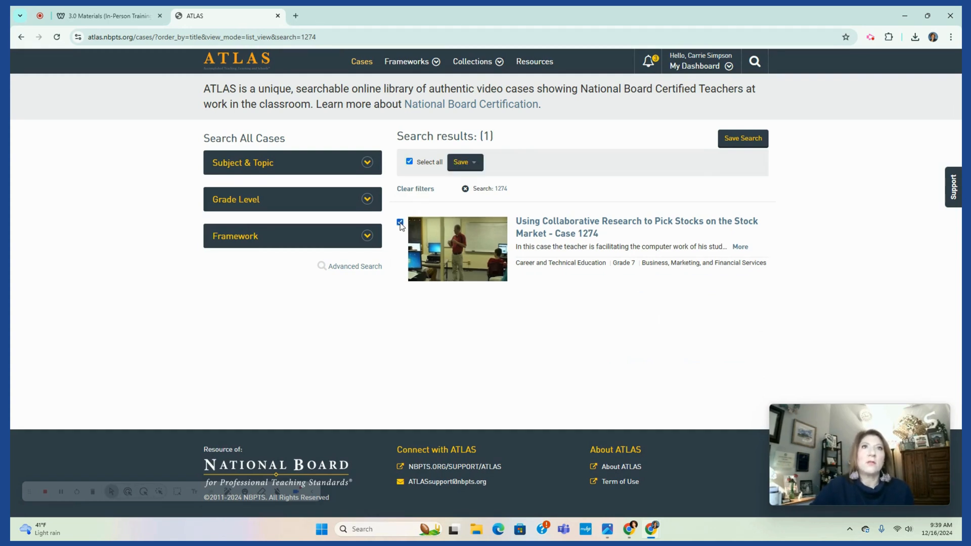
{"action": "left_click", "coordinate": [476, 166]}
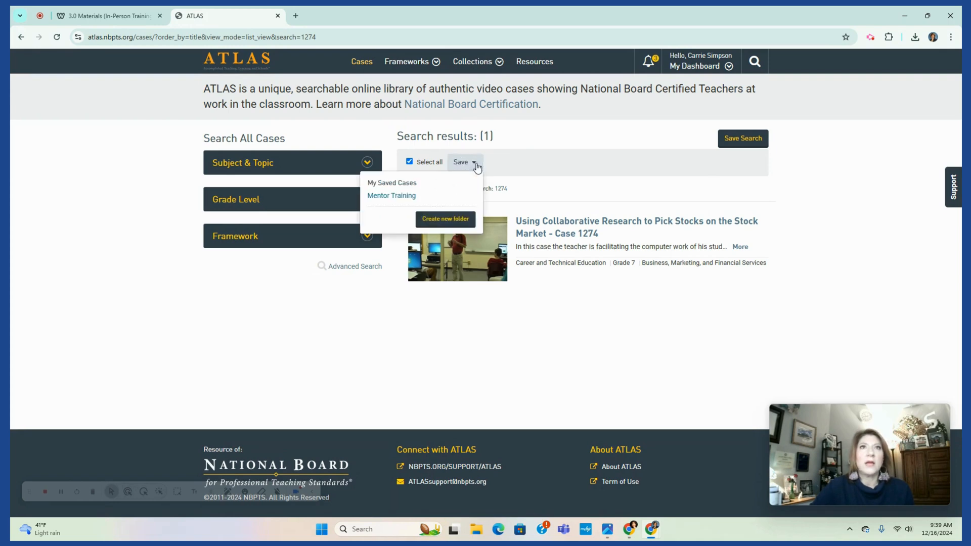
{"action": "left_click", "coordinate": [394, 198]}
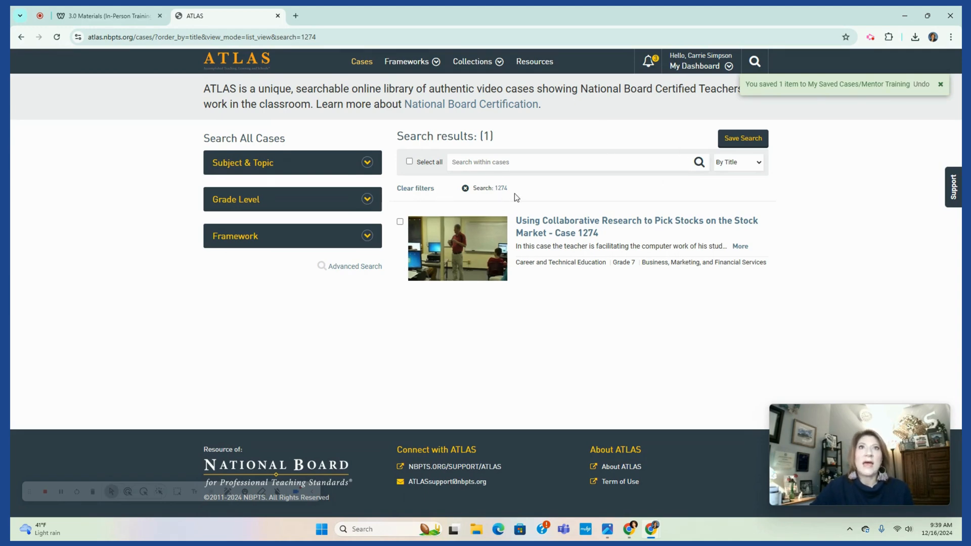
{"action": "left_click", "coordinate": [465, 188]}
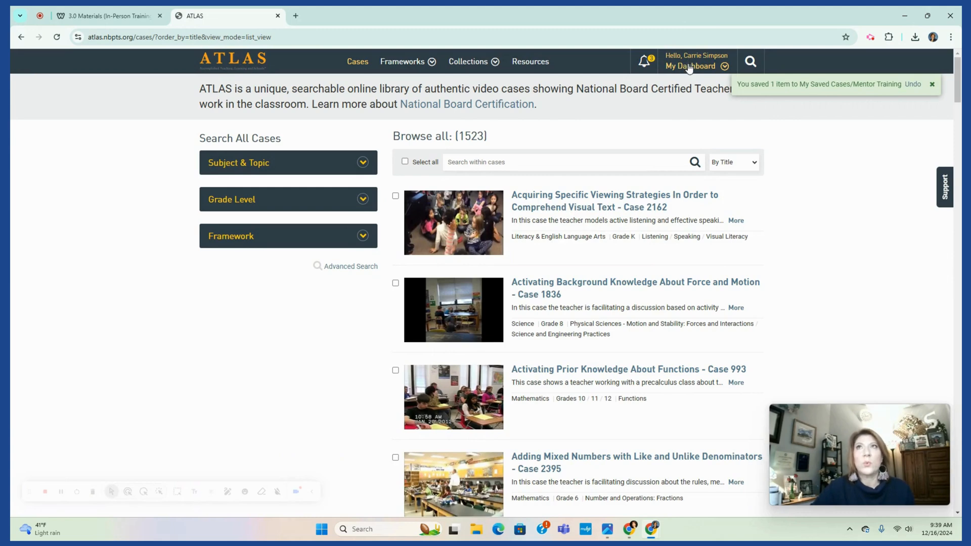
Open the My Saved Cases page from the account dashboard and review the saved cases
{"action": "left_click", "coordinate": [690, 67]}
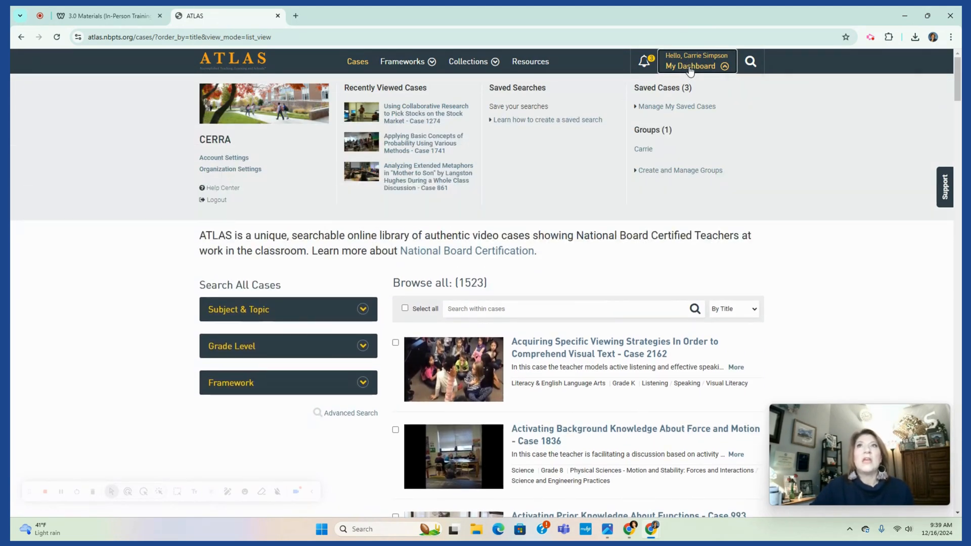
{"action": "left_click", "coordinate": [662, 107]}
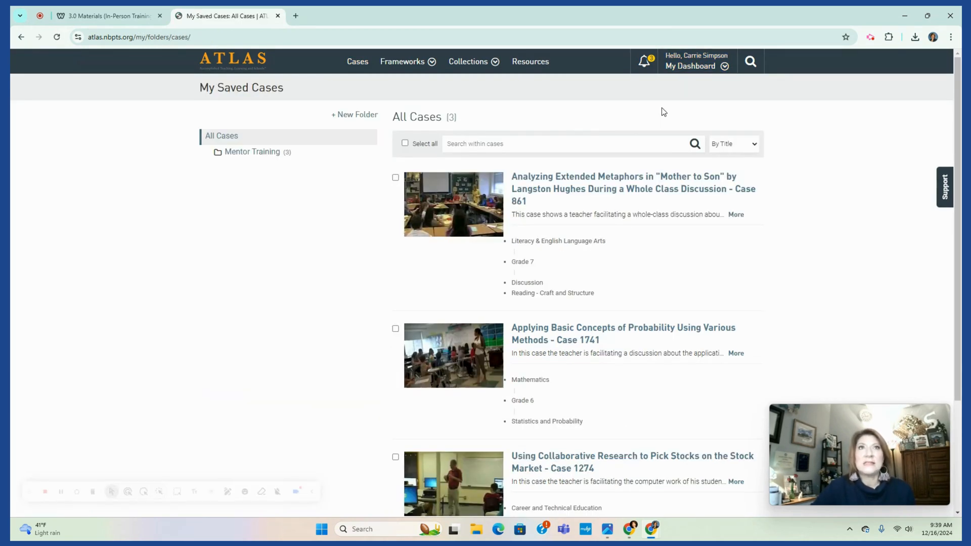
{"action": "scroll", "coordinate": [343, 214], "scroll_direction": "down", "scroll_amount": 3}
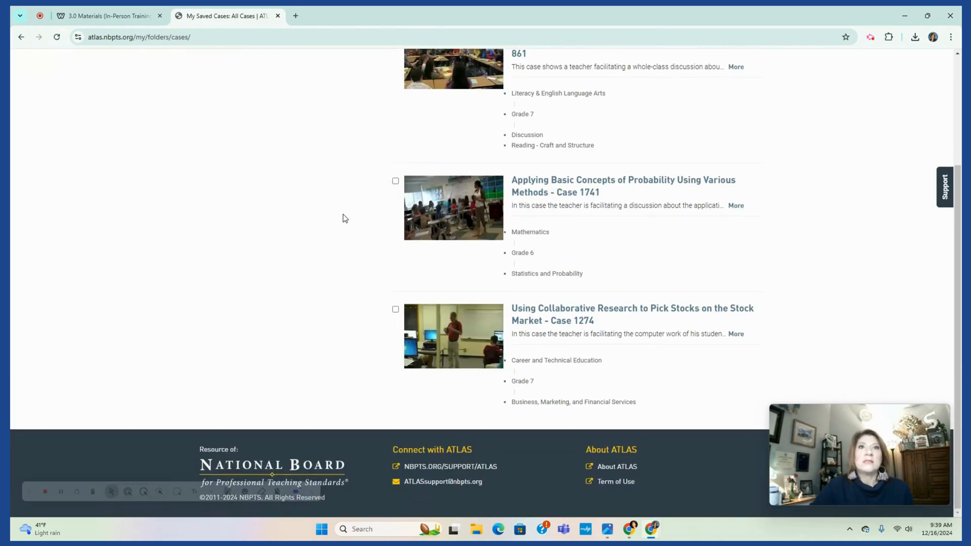
{"action": "scroll", "coordinate": [342, 217], "scroll_direction": "up", "scroll_amount": 3}
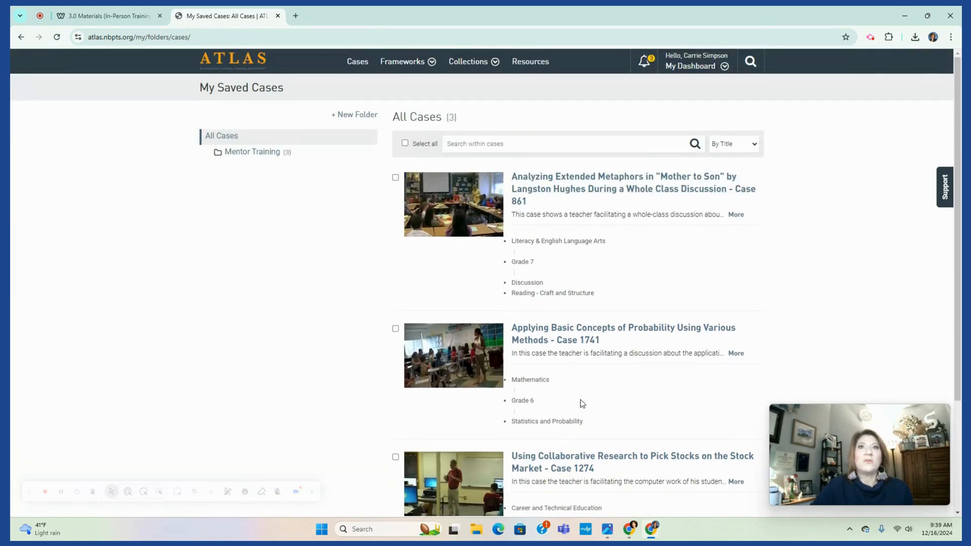
Review the saved cases under All Cases and open the Mentor Training folder
{"action": "scroll", "coordinate": [581, 401], "scroll_direction": "down", "scroll_amount": 5}
{"action": "scroll", "coordinate": [587, 120], "scroll_direction": "up", "scroll_amount": 5}
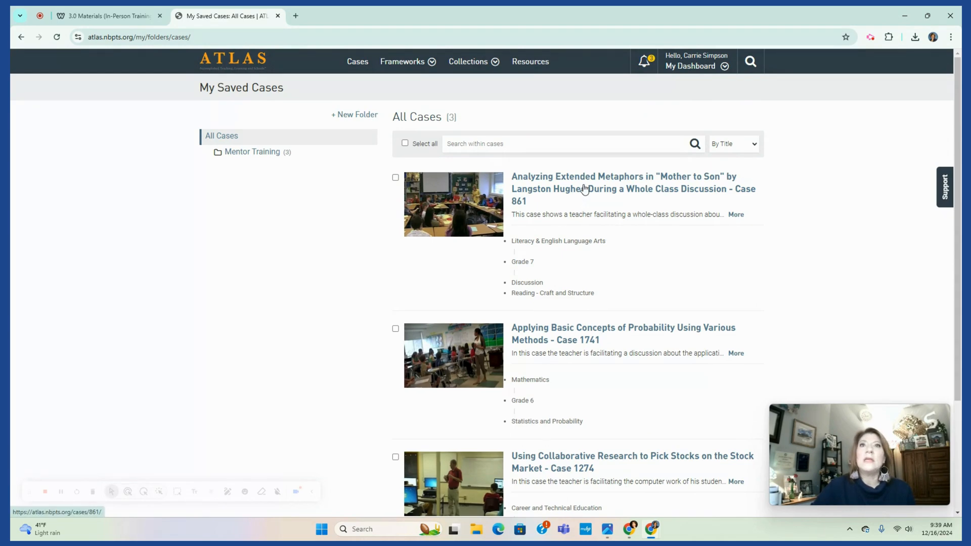
{"action": "scroll", "coordinate": [579, 203], "scroll_direction": "down", "scroll_amount": 2}
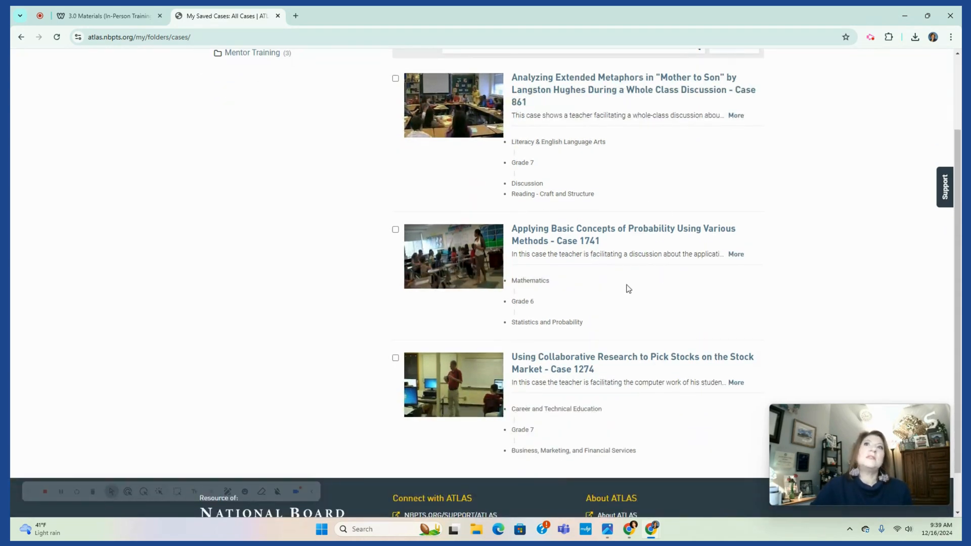
{"action": "scroll", "coordinate": [590, 400], "scroll_direction": "down", "scroll_amount": 1}
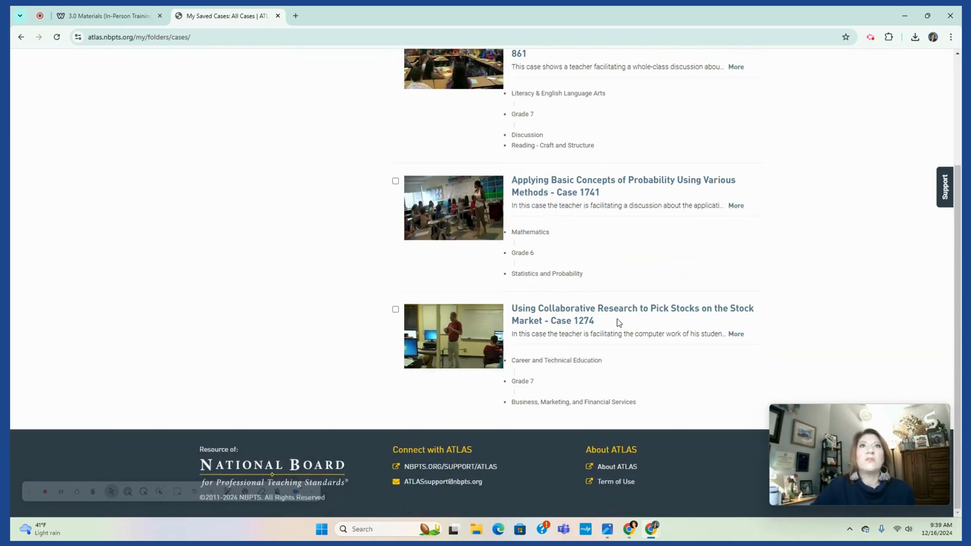
{"action": "scroll", "coordinate": [682, 249], "scroll_direction": "up", "scroll_amount": 3}
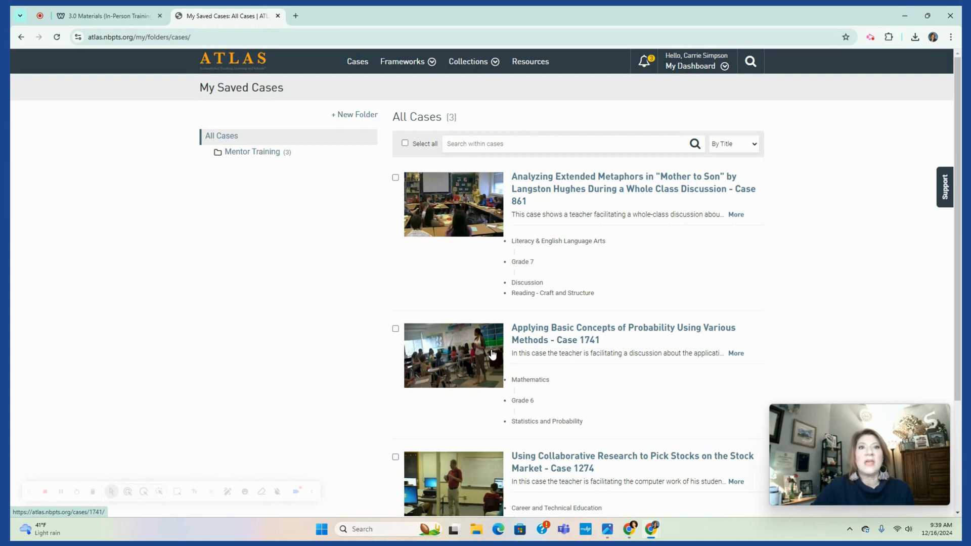
{"action": "scroll", "coordinate": [489, 359], "scroll_direction": "down", "scroll_amount": 1}
{"action": "scroll", "coordinate": [279, 212], "scroll_direction": "up", "scroll_amount": 1}
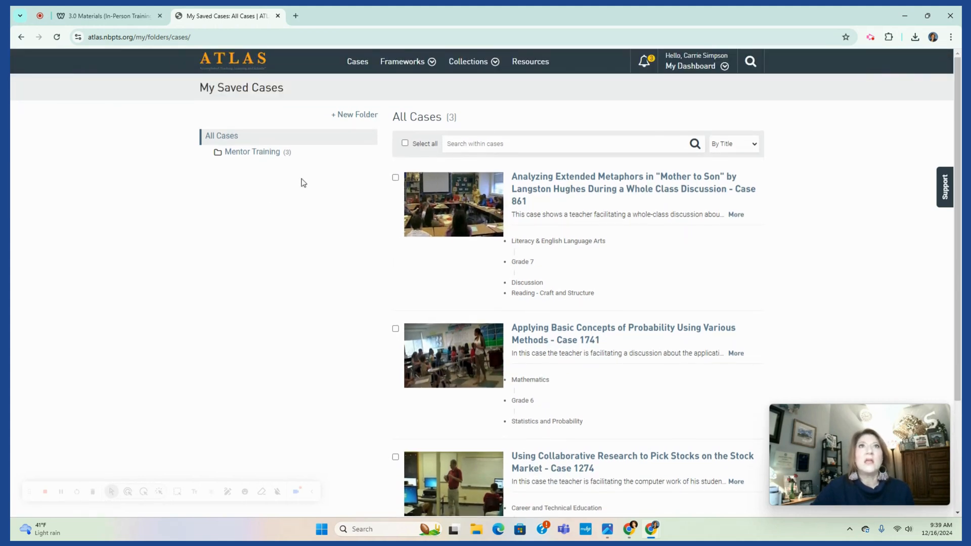
{"action": "left_click", "coordinate": [268, 152]}
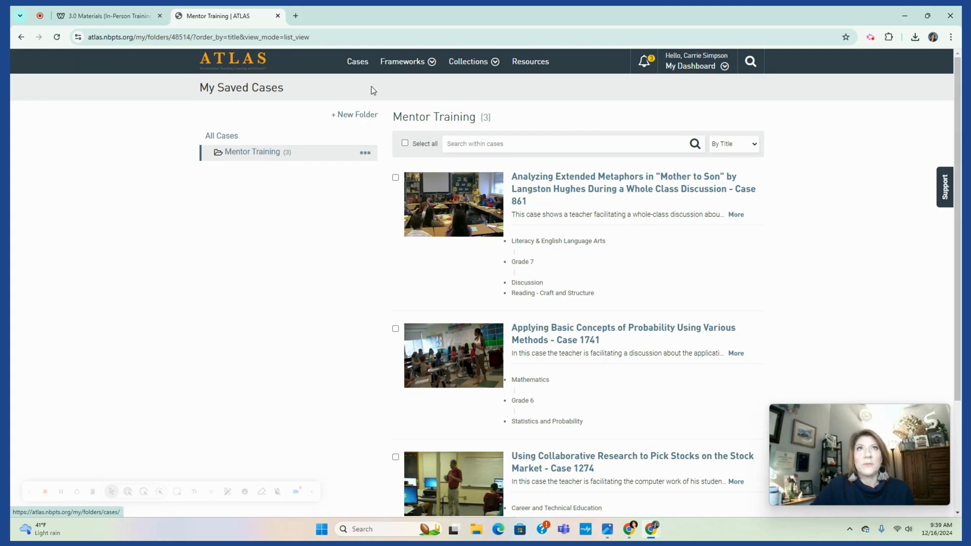
Return to the main ATLAS case library page, then reopen My Saved Cases from the account dashboard and look over the list
{"action": "left_click", "coordinate": [233, 69]}
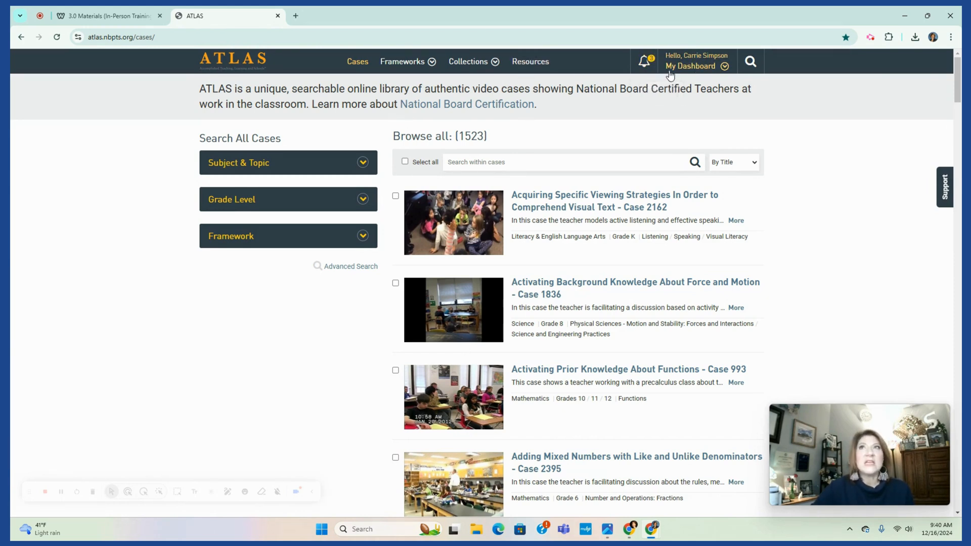
{"action": "left_click", "coordinate": [702, 65]}
{"action": "left_click", "coordinate": [670, 109]}
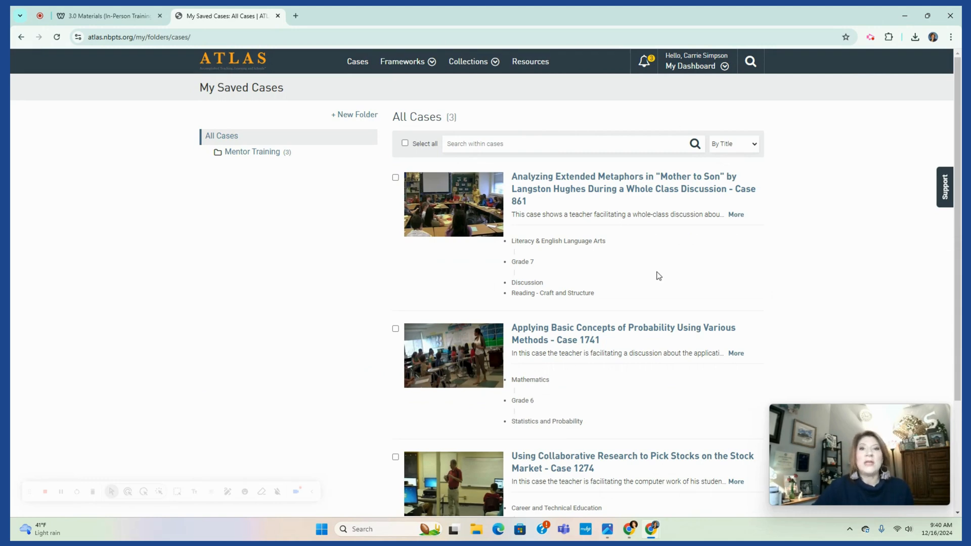
{"action": "scroll", "coordinate": [708, 252], "scroll_direction": "down", "scroll_amount": 2}
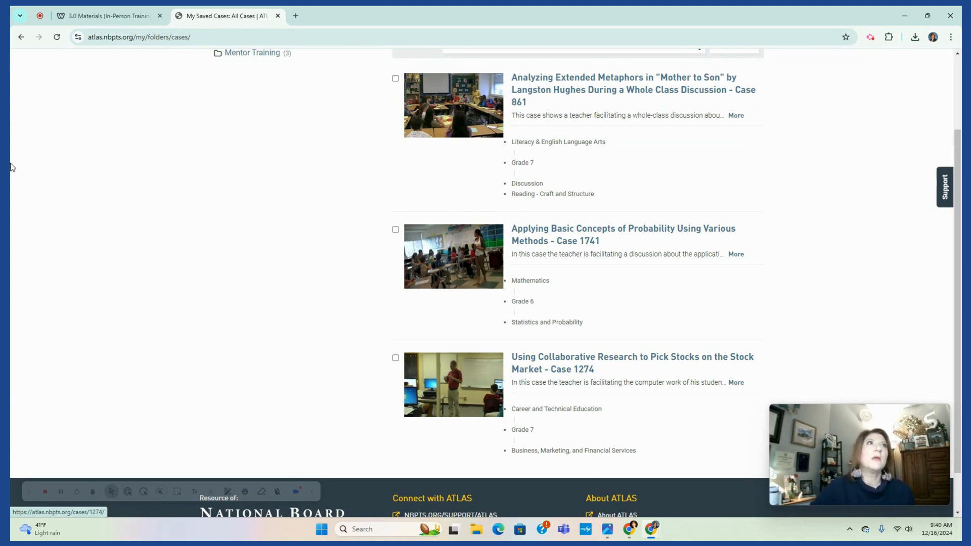
{"action": "scroll", "coordinate": [384, 277], "scroll_direction": "up", "scroll_amount": 2}
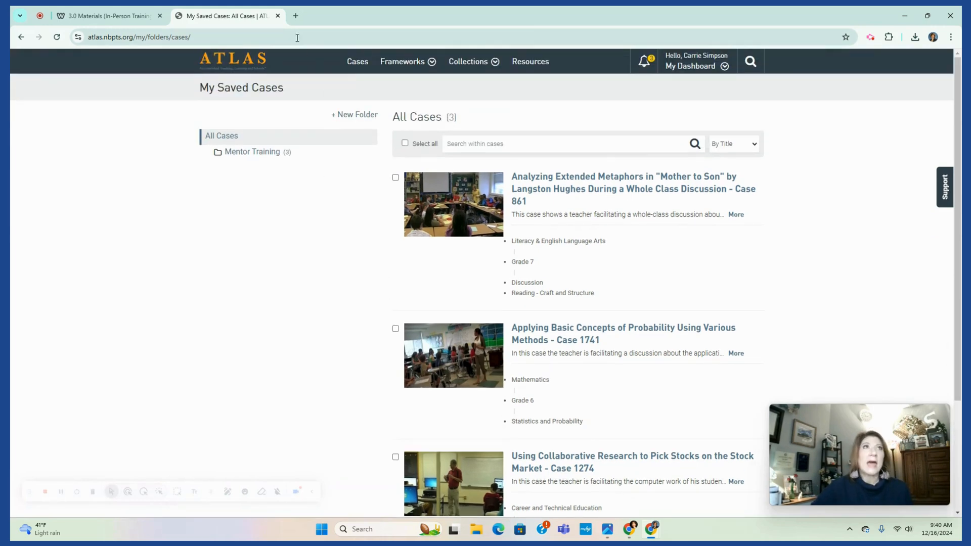
Close the ATLAS saved cases page and return to the beginning of the Mentor Trainer Hub 3.0 materials page
{"action": "left_click", "coordinate": [278, 16]}
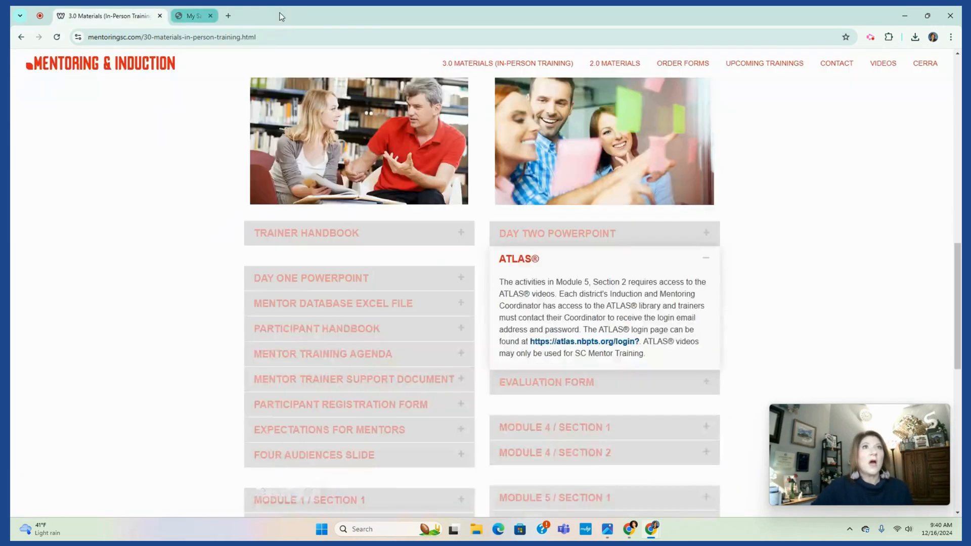
{"action": "scroll", "coordinate": [551, 261], "scroll_direction": "up", "scroll_amount": 5}
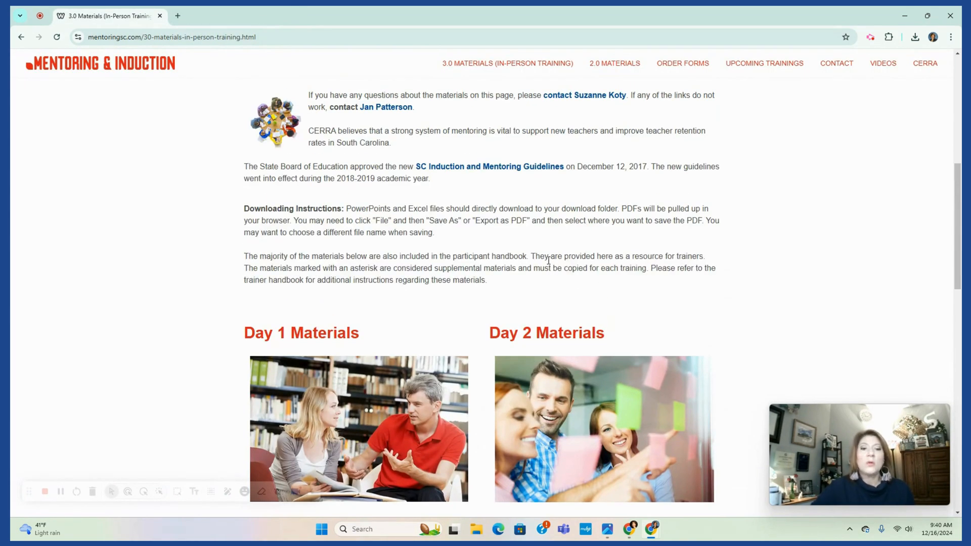
{"action": "scroll", "coordinate": [738, 284], "scroll_direction": "up", "scroll_amount": 8}
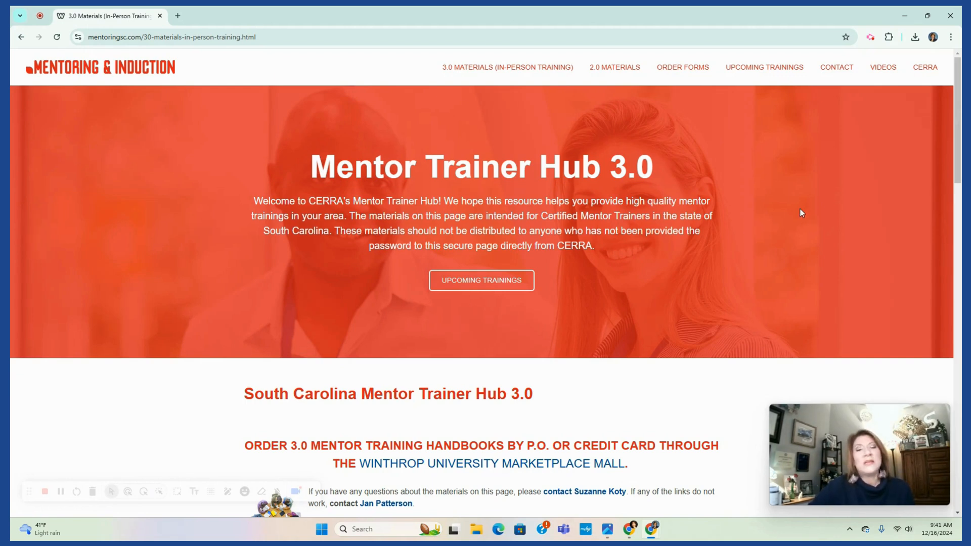
{"action": "left_click", "coordinate": [869, 37]}
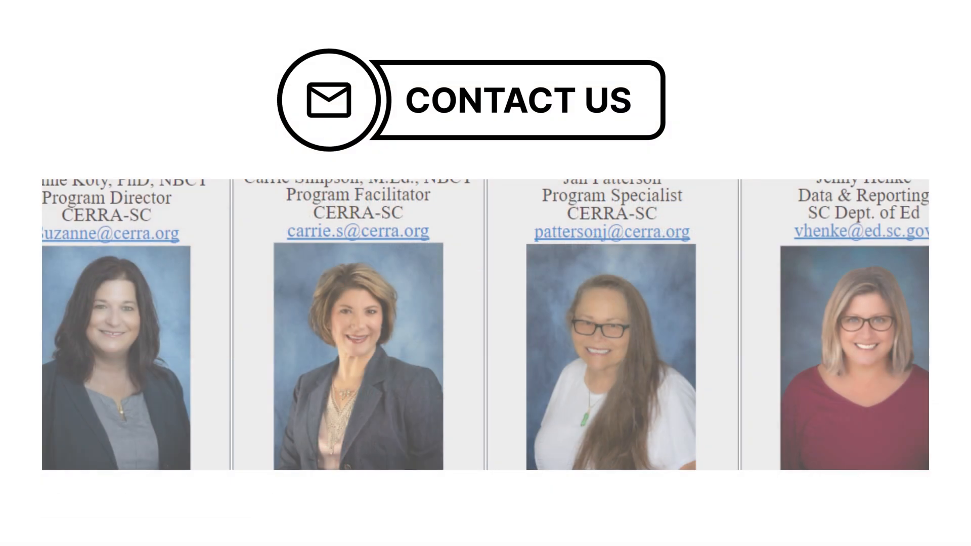